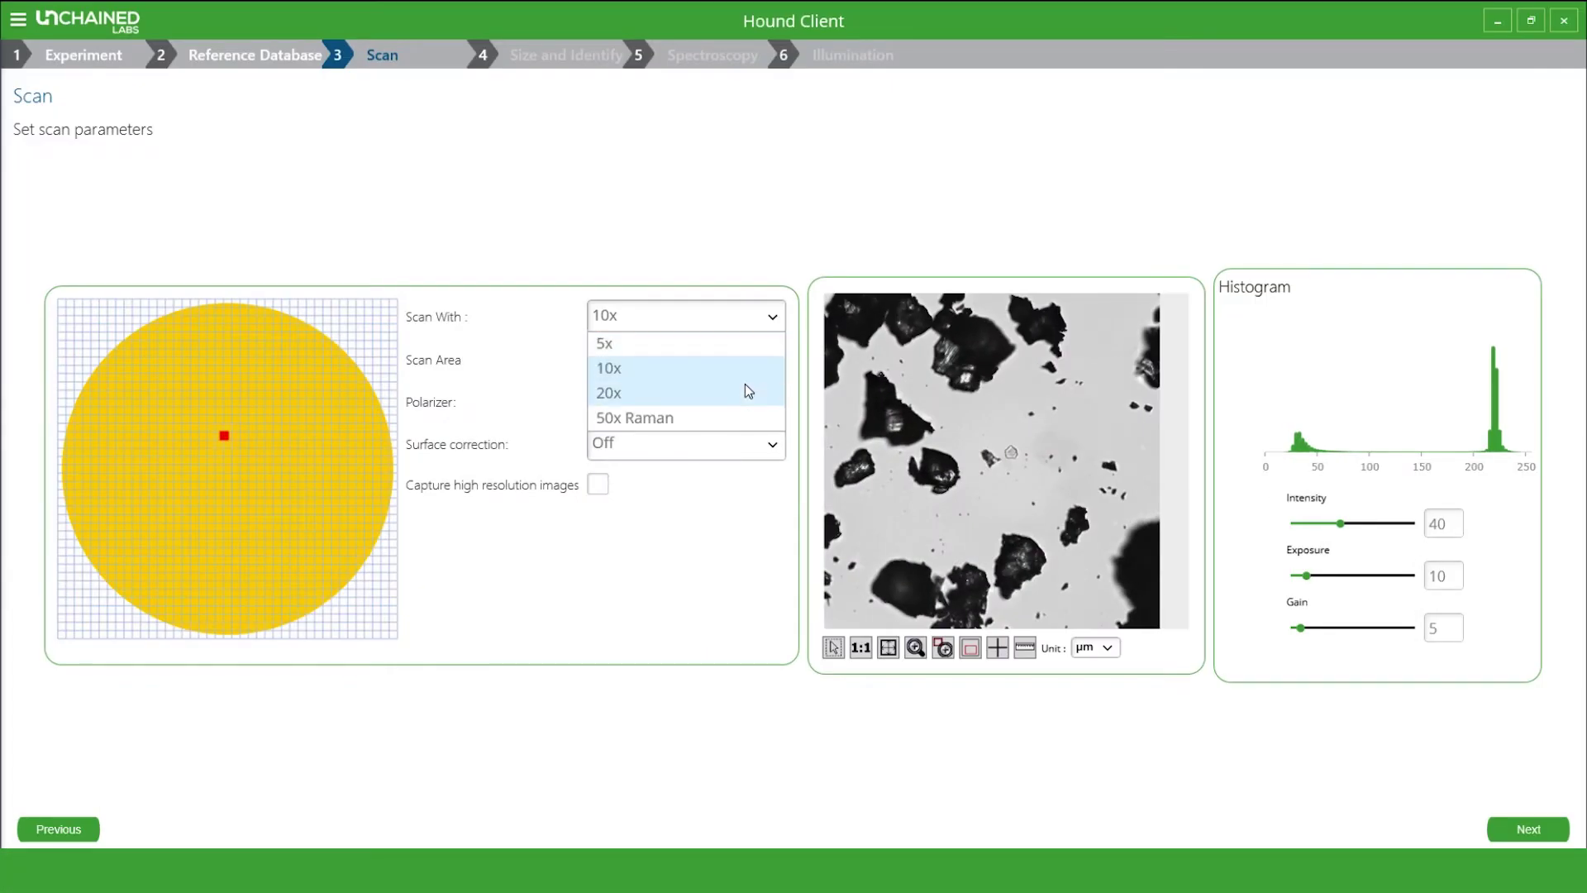
# Set a 20x dark-field scan over a custom area of about 12.4 × 12.4 mm with exposure 31, and proceed
pyautogui.click(748, 390)
pyautogui.moveTo(224, 443); pyautogui.dragTo(298, 512)
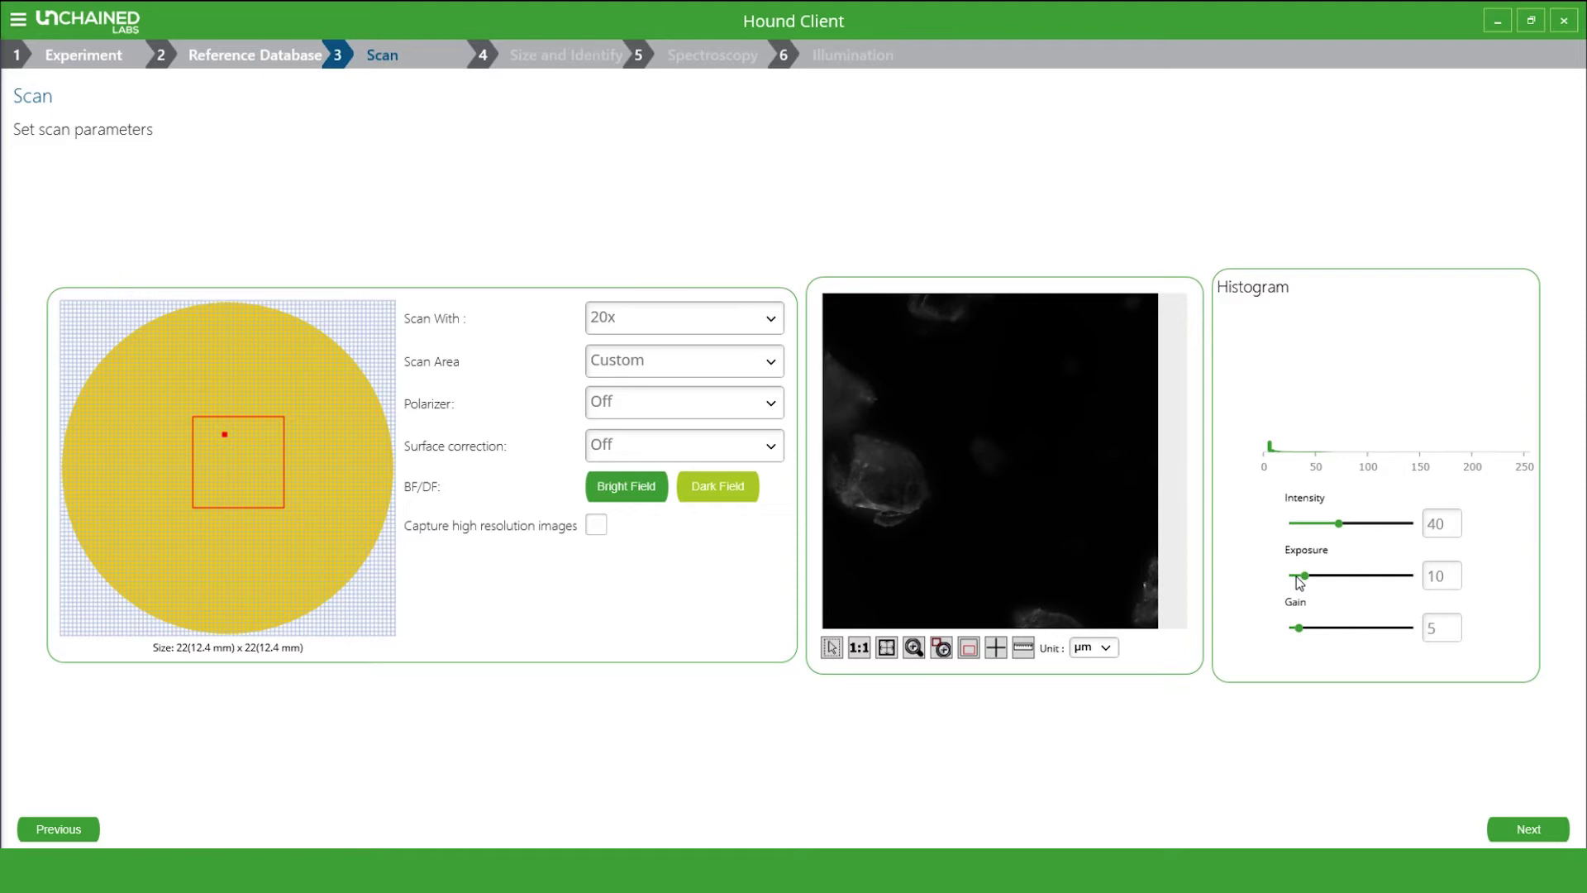
pyautogui.moveTo(1313, 577); pyautogui.dragTo(1330, 577)
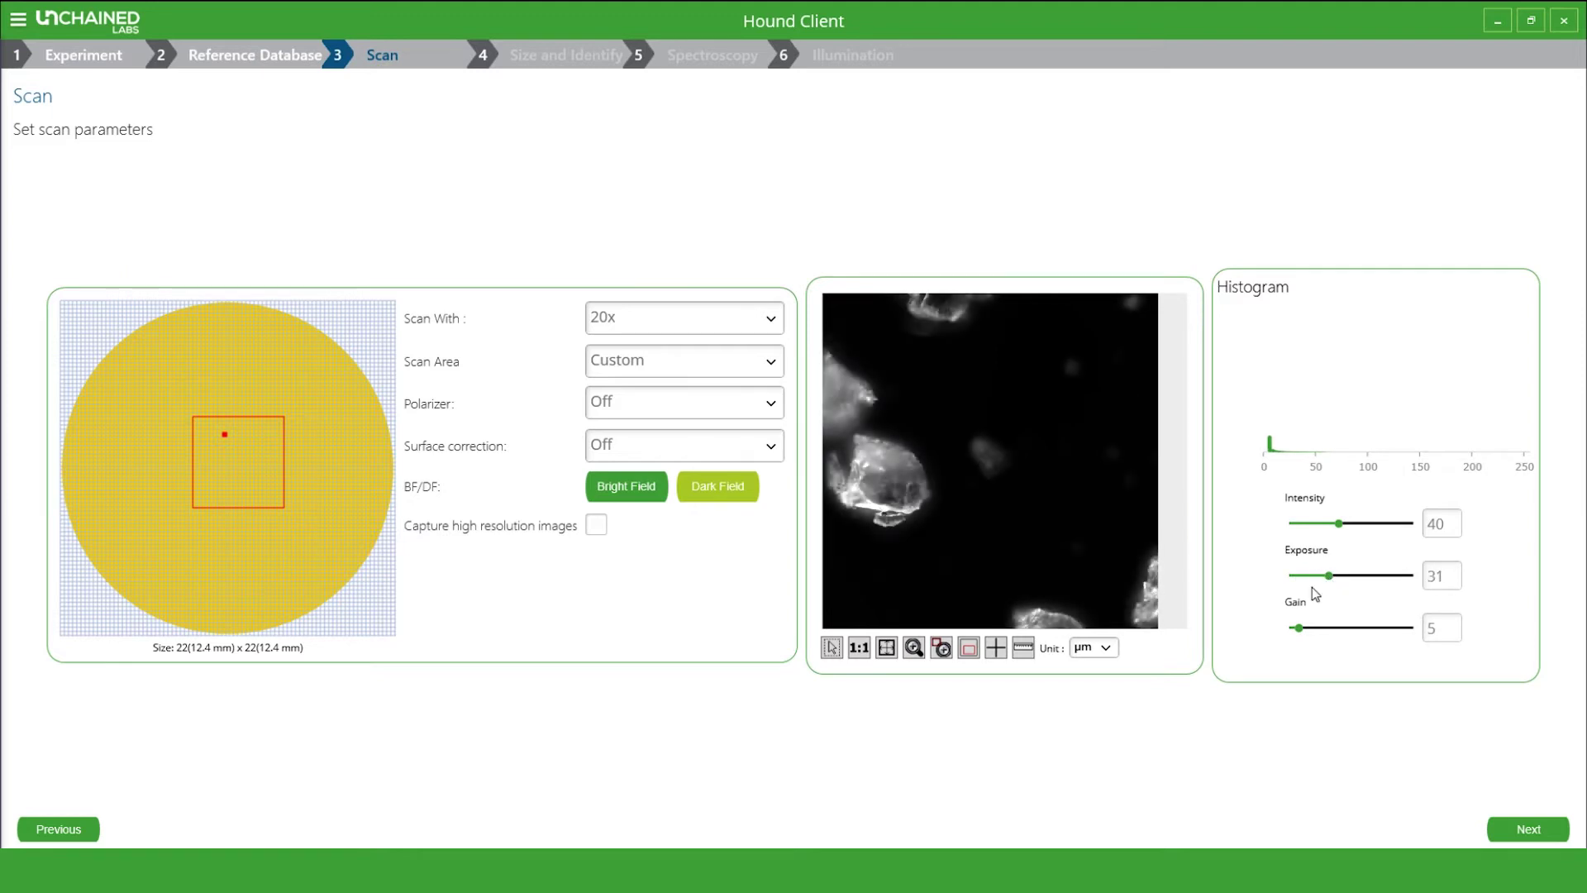
pyautogui.click(1522, 830)
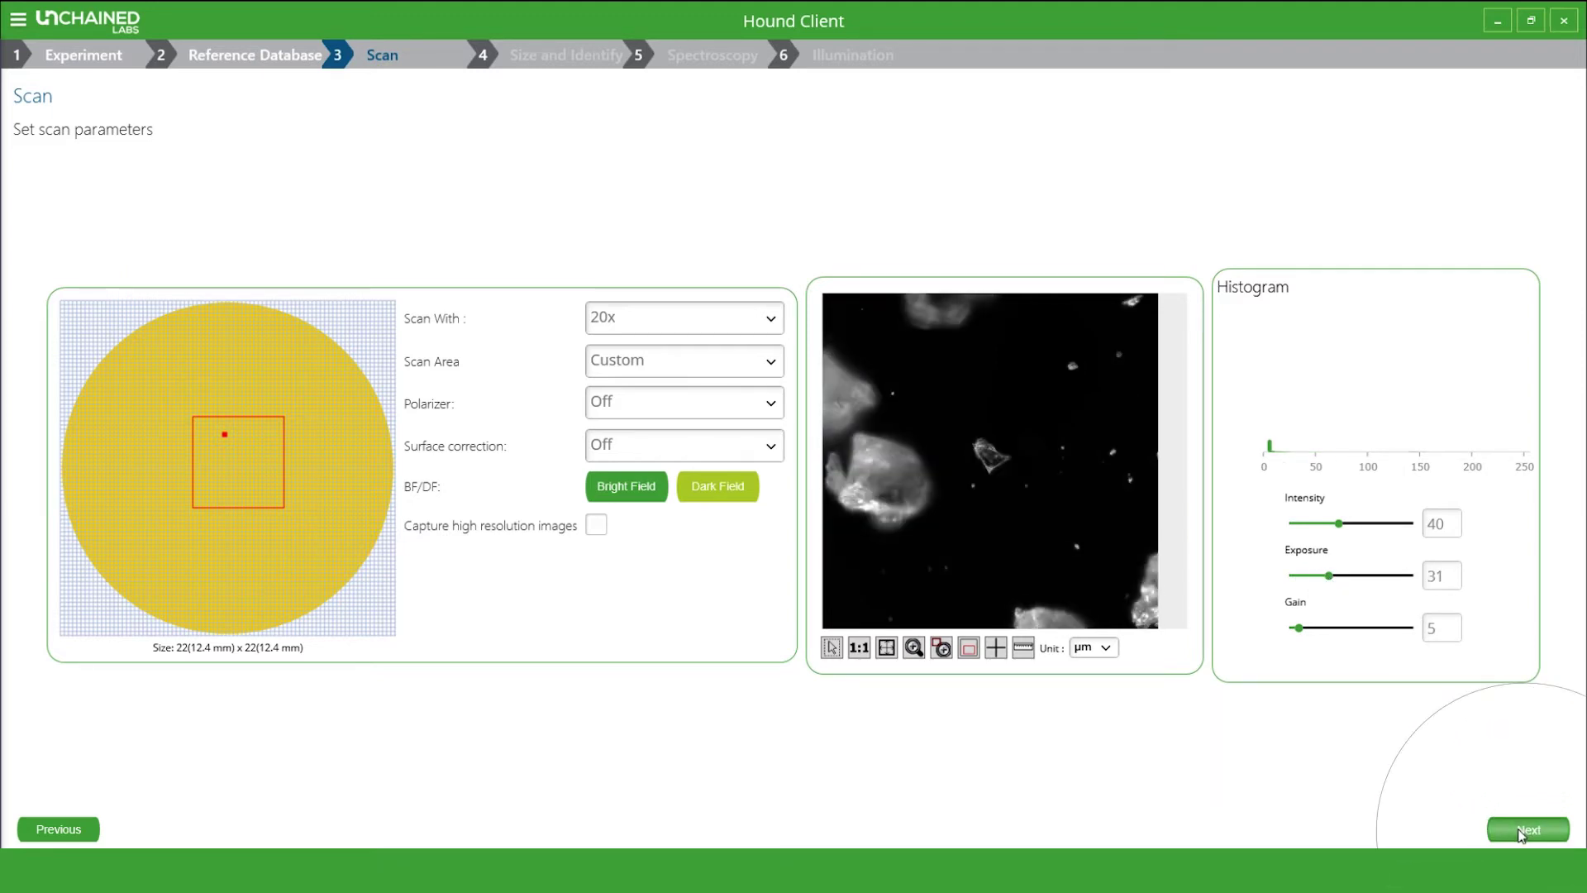
# Enable collection of particle-specific images and select all size bins
pyautogui.click(201, 220)
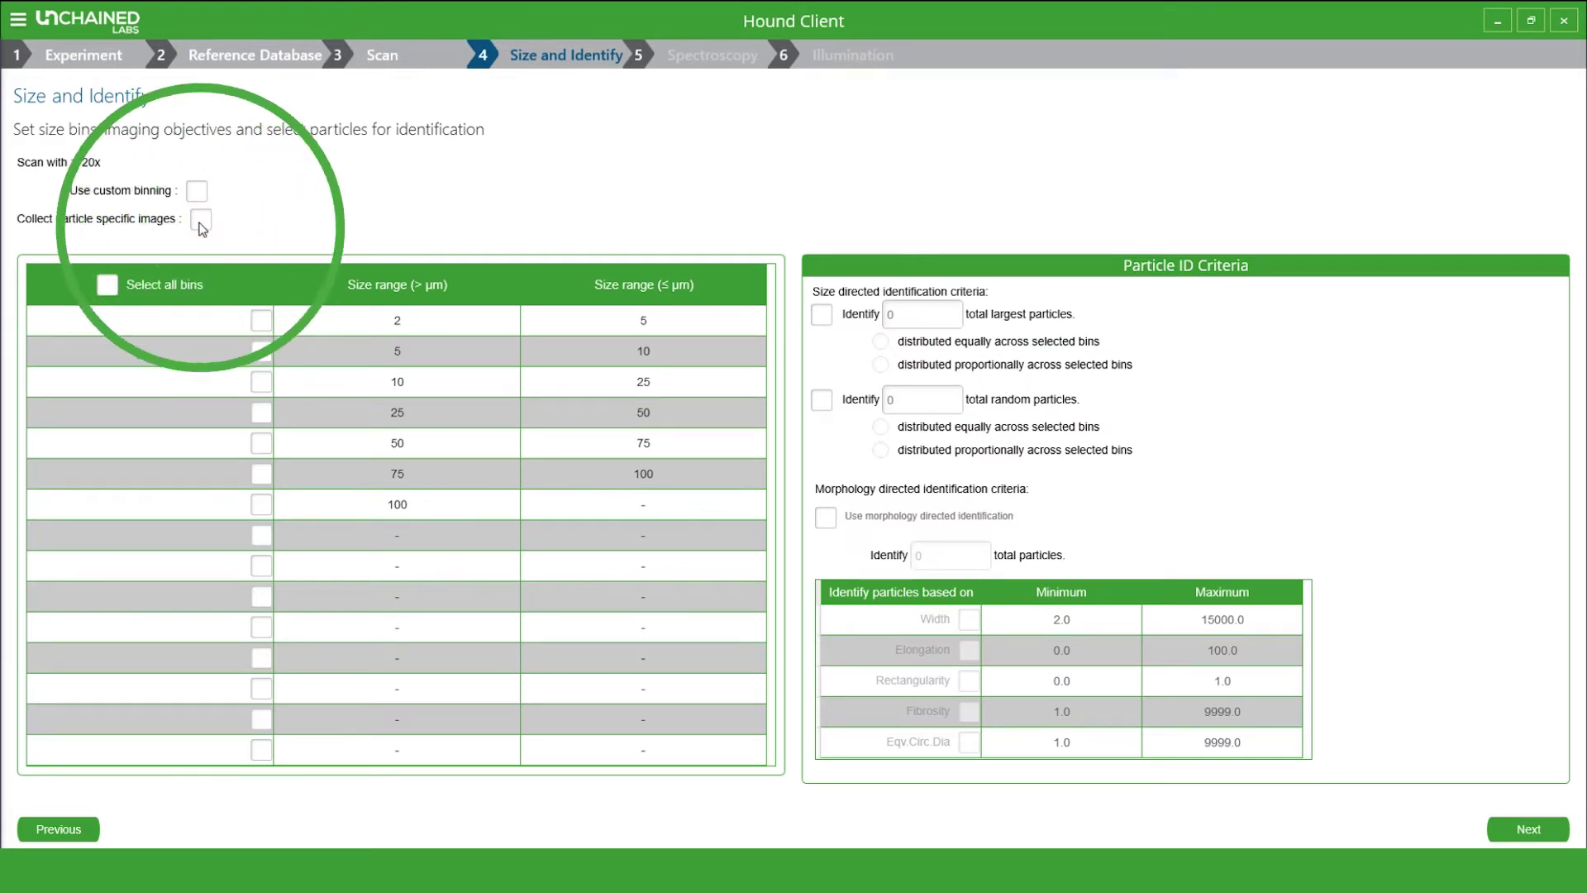
pyautogui.click(106, 286)
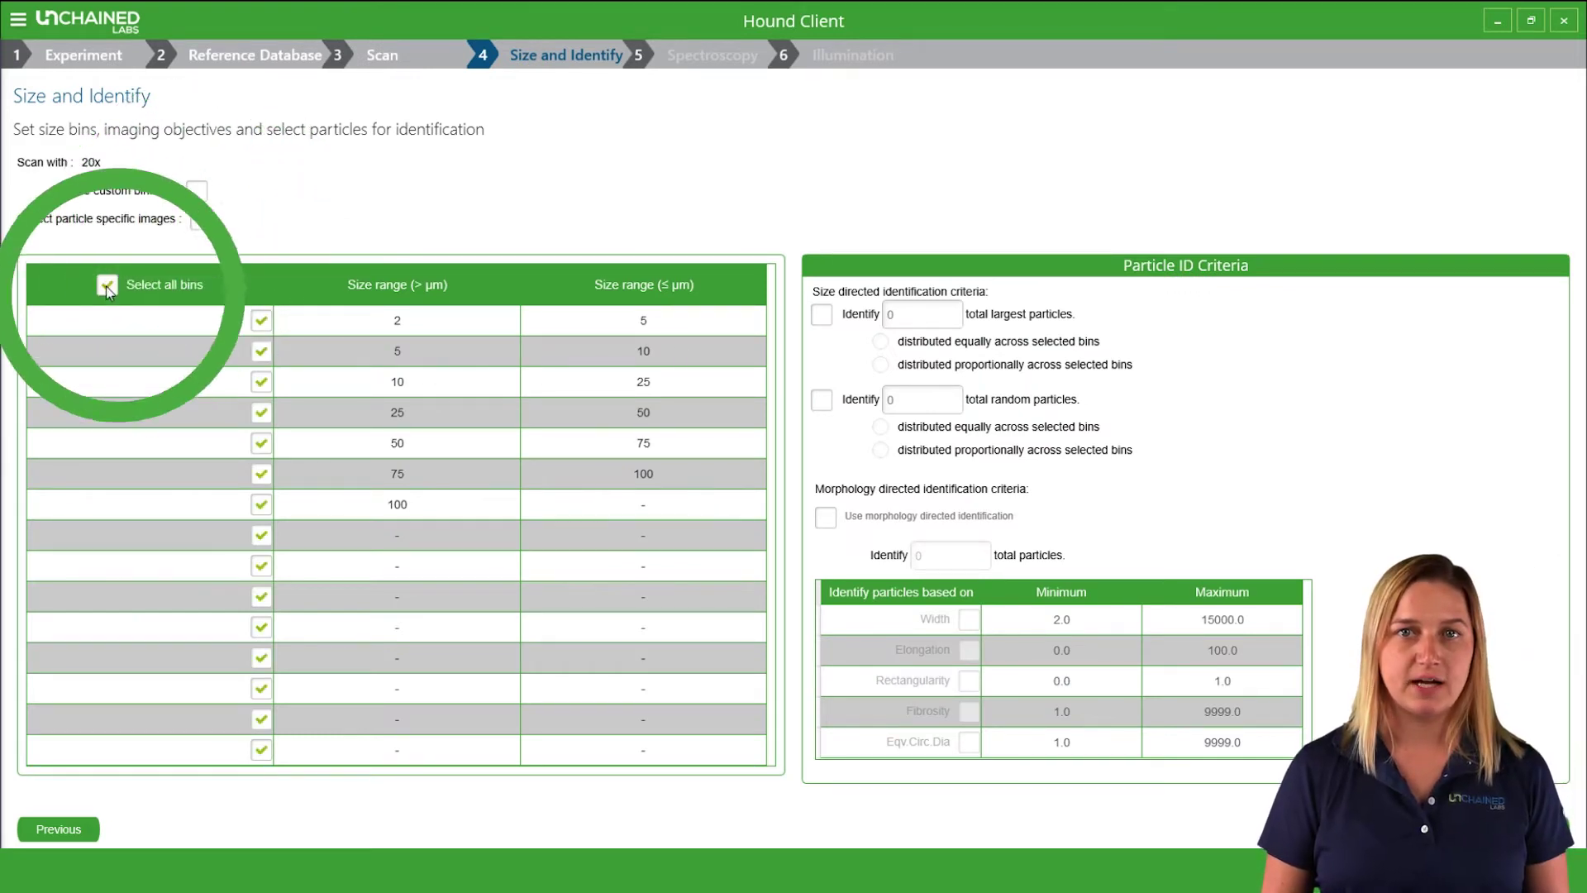
# Set identification to 1000 total random particles distributed proportionally across the selected bins, and proceed to the spectroscopy settings
pyautogui.click(821, 400)
pyautogui.click(885, 405)
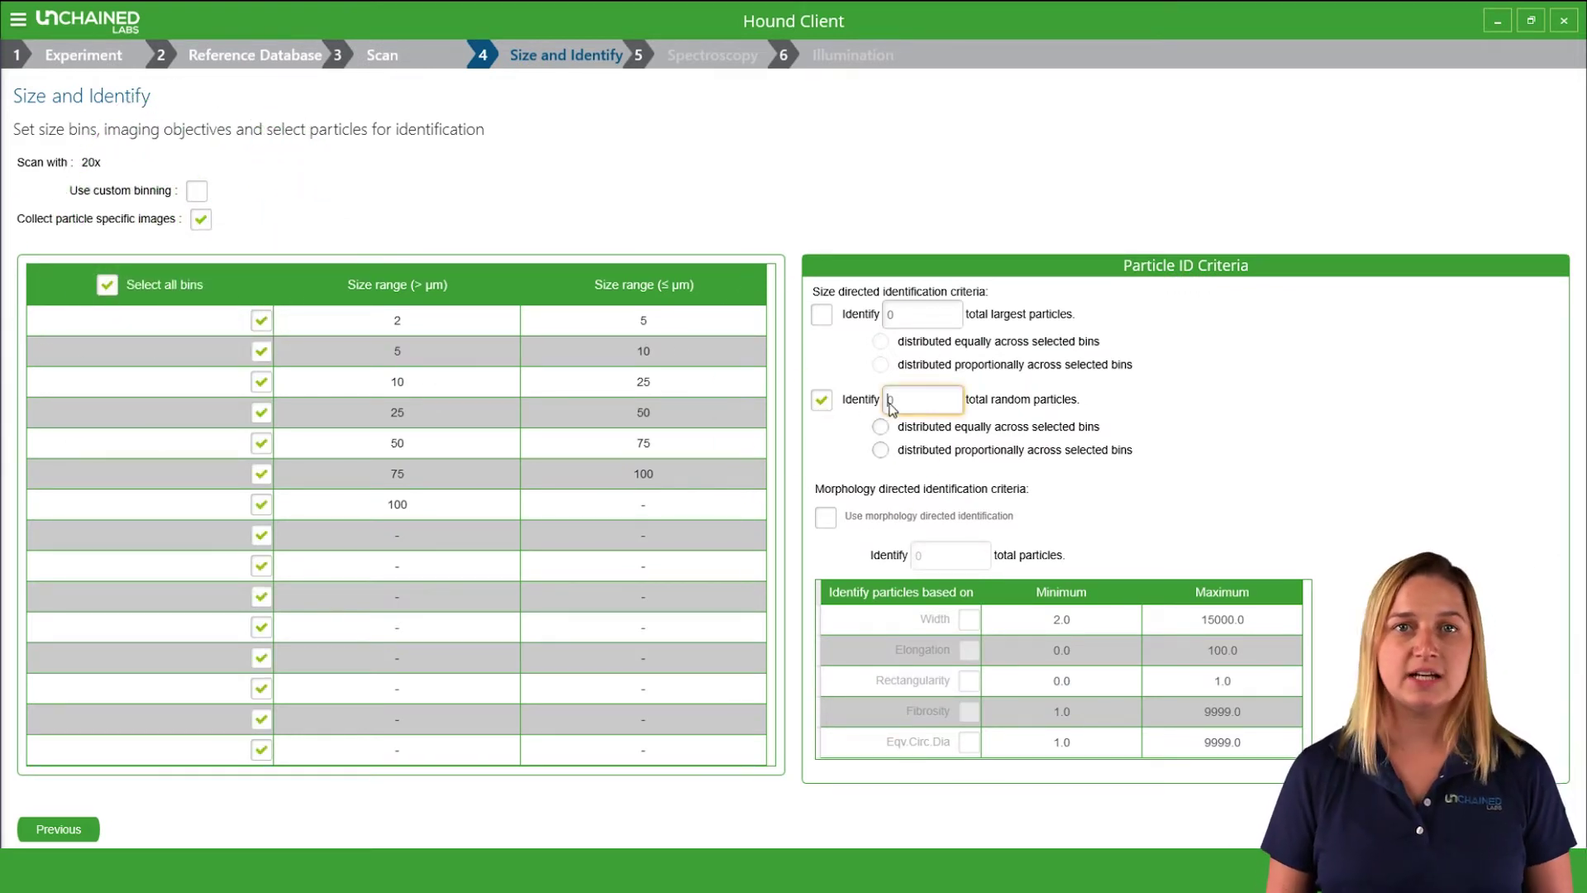
pyautogui.write('1000')
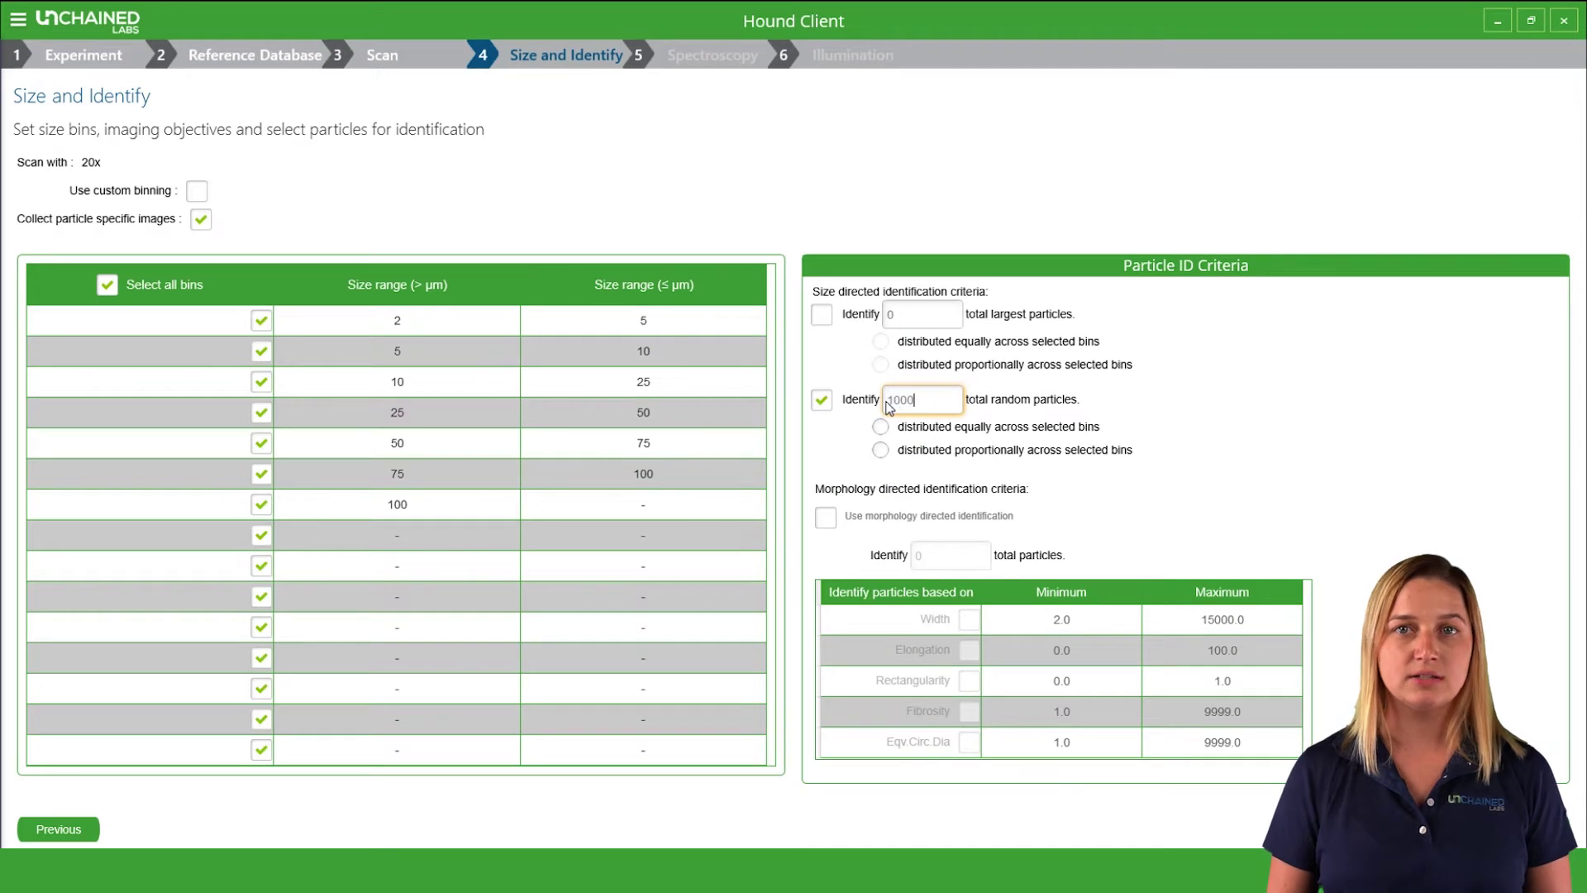
pyautogui.click(881, 450)
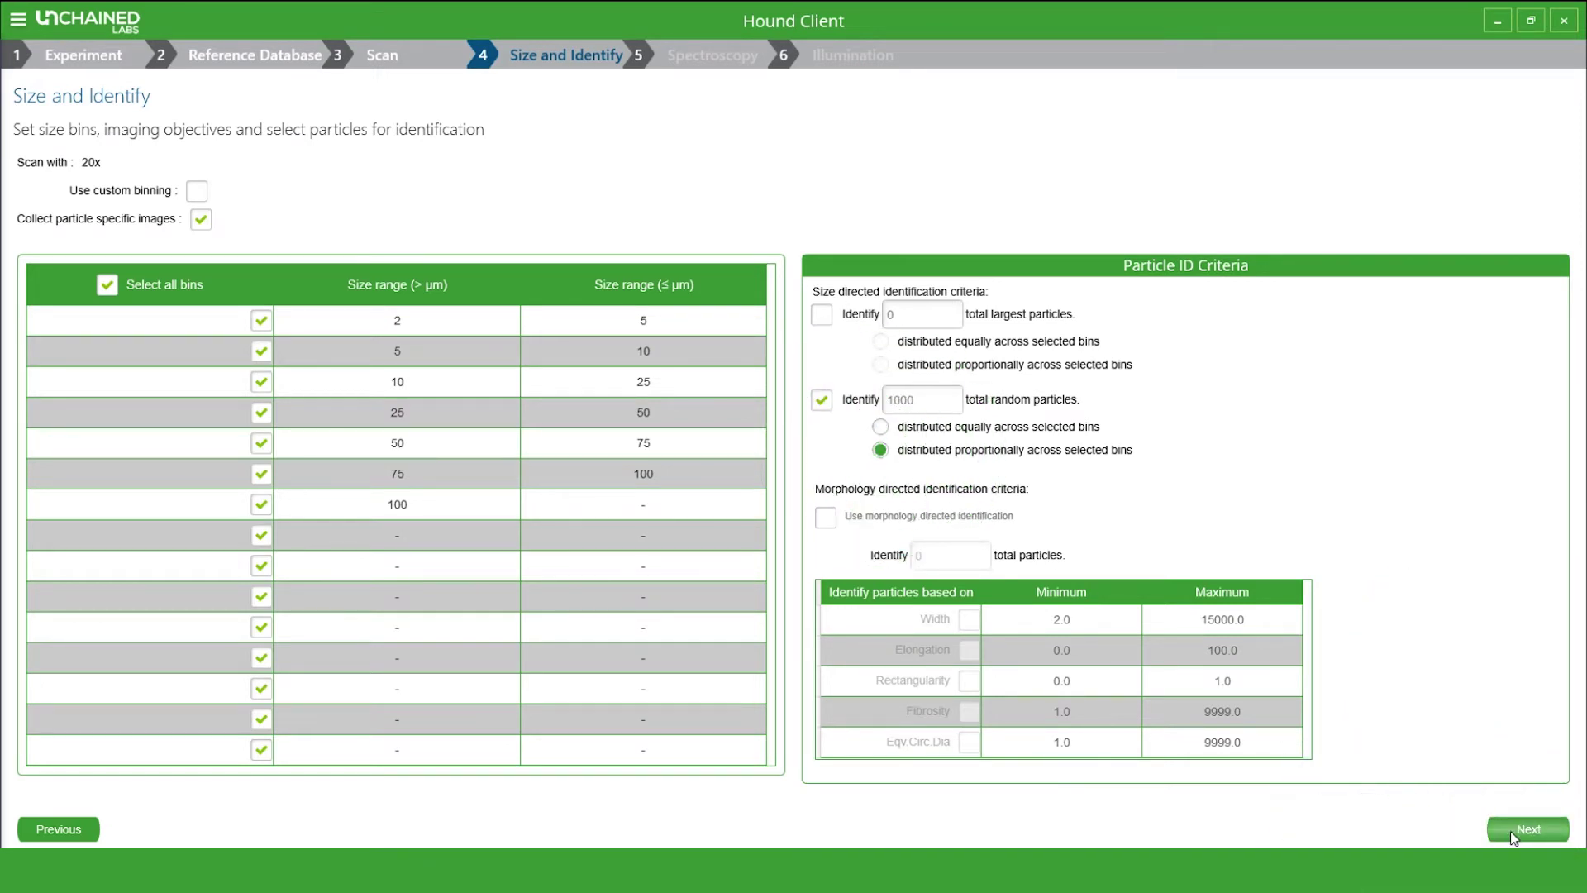
pyautogui.click(1514, 834)
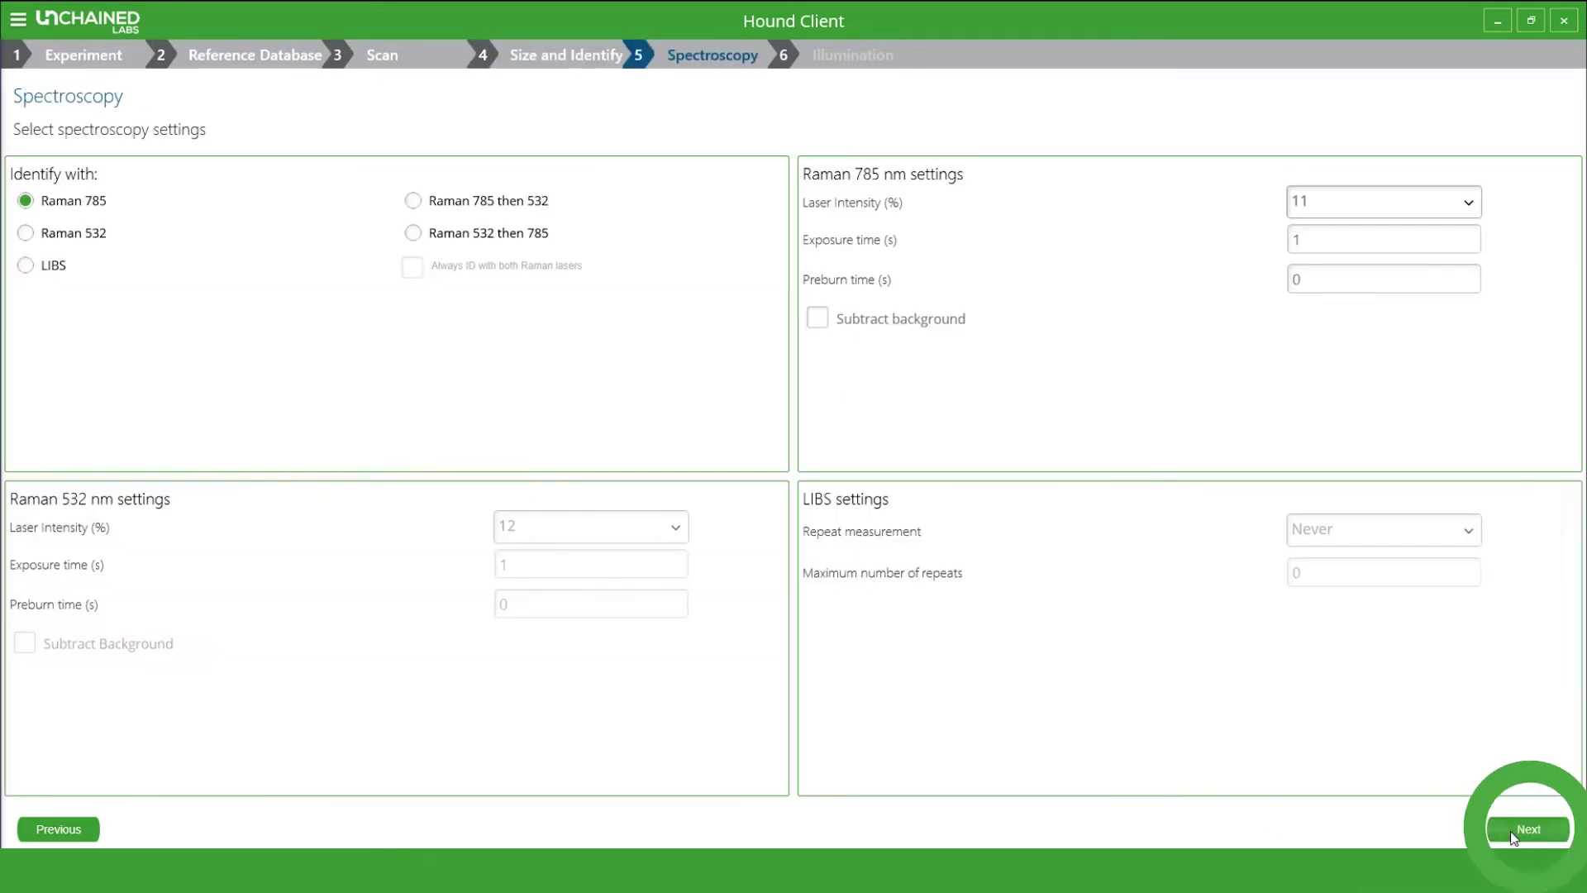
# Identify with Raman 785 then 532, always using both Raman lasers, and start the run
pyautogui.click(416, 200)
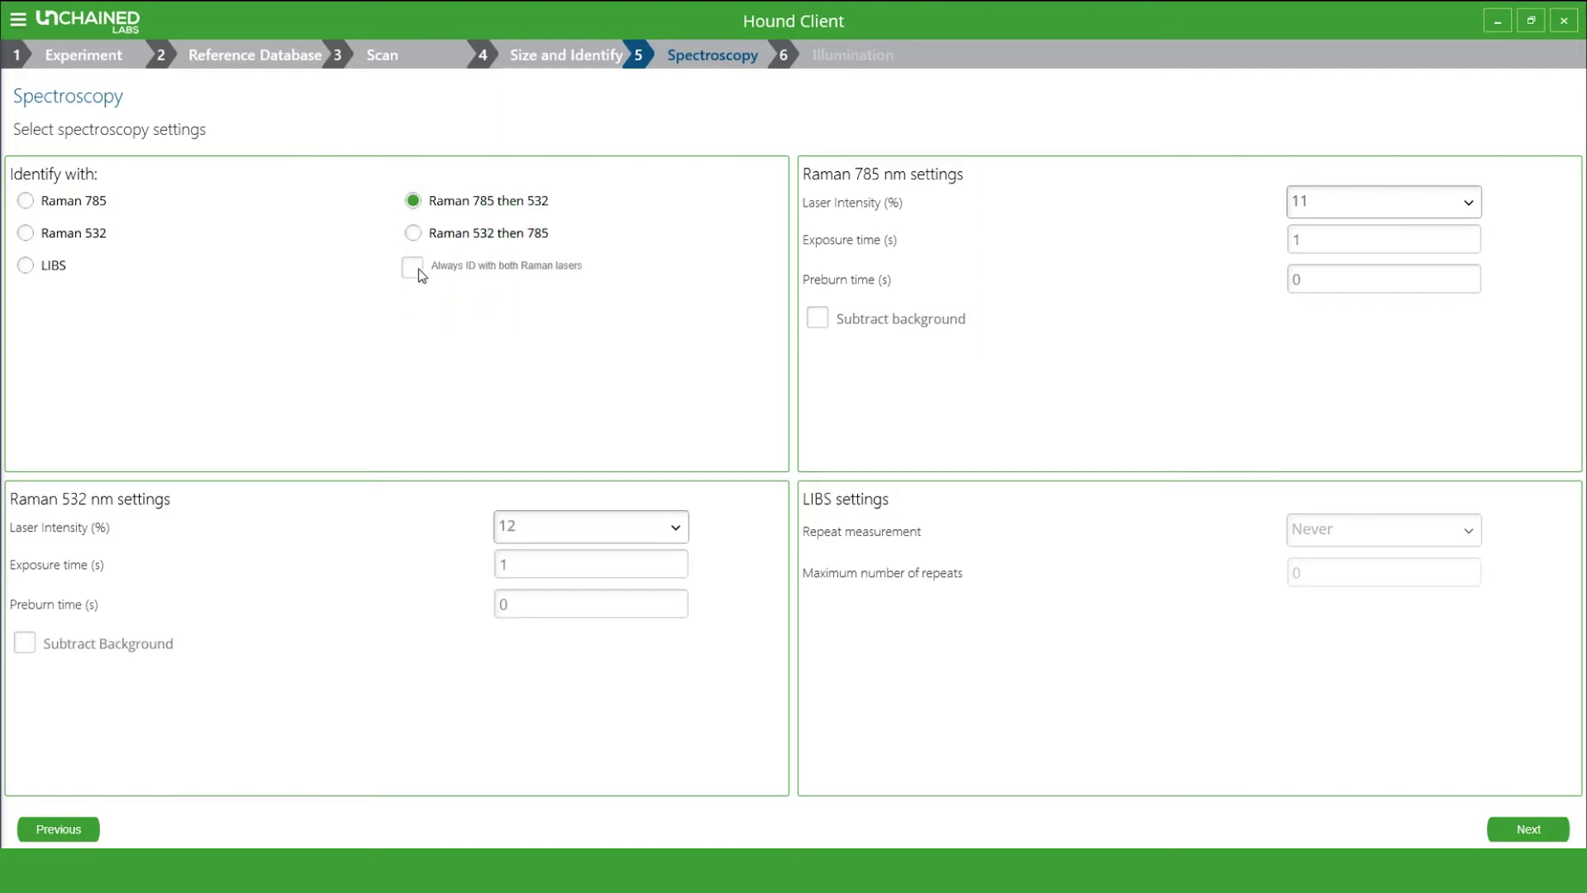
pyautogui.click(418, 270)
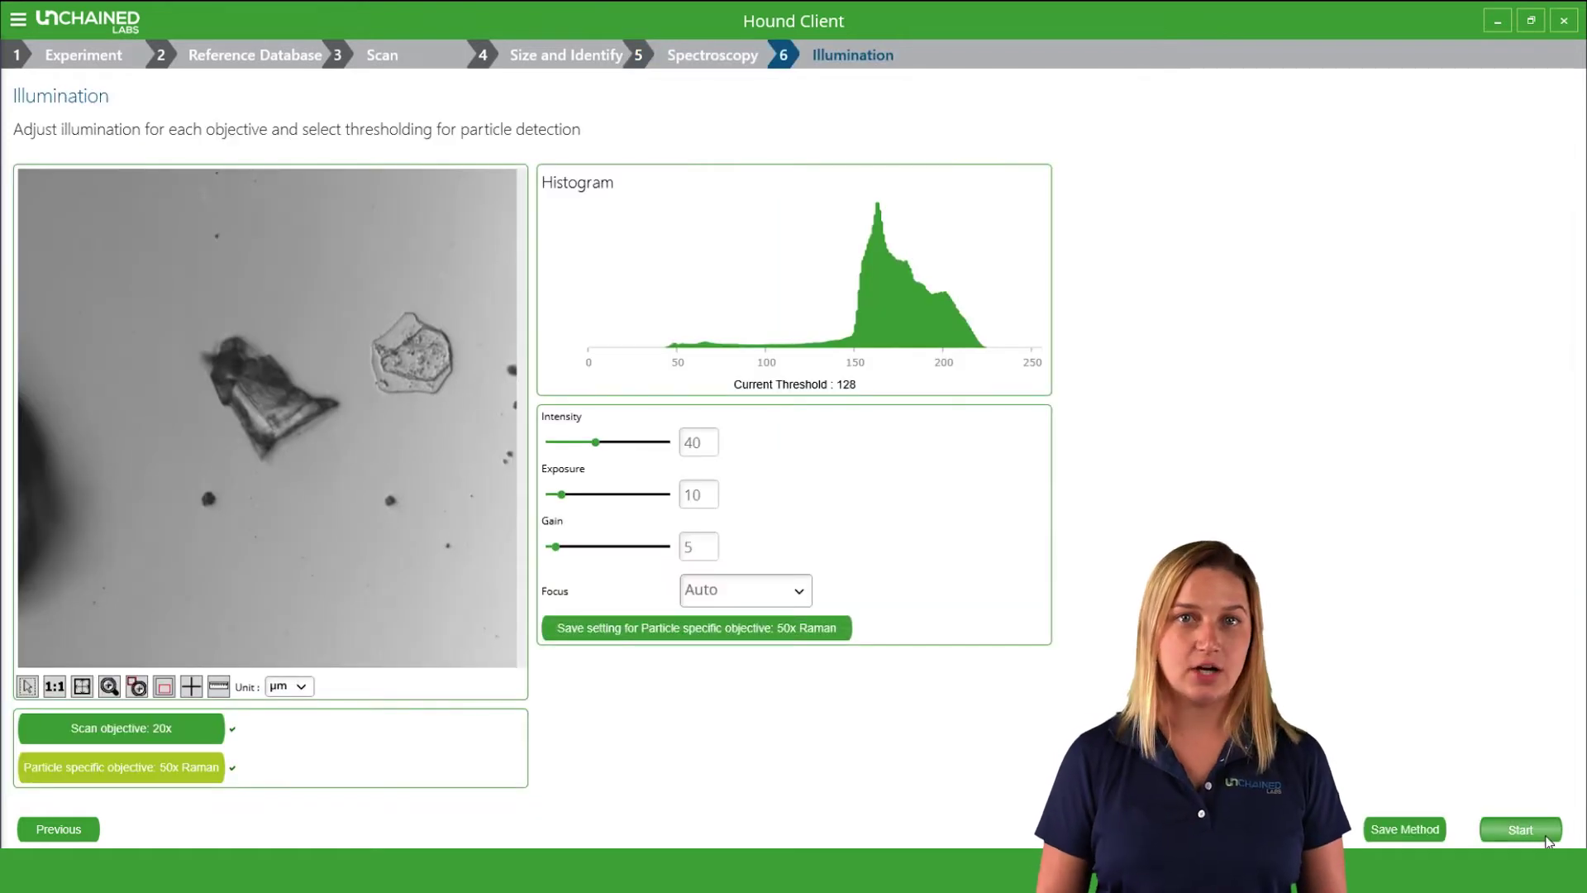
pyautogui.click(1529, 829)
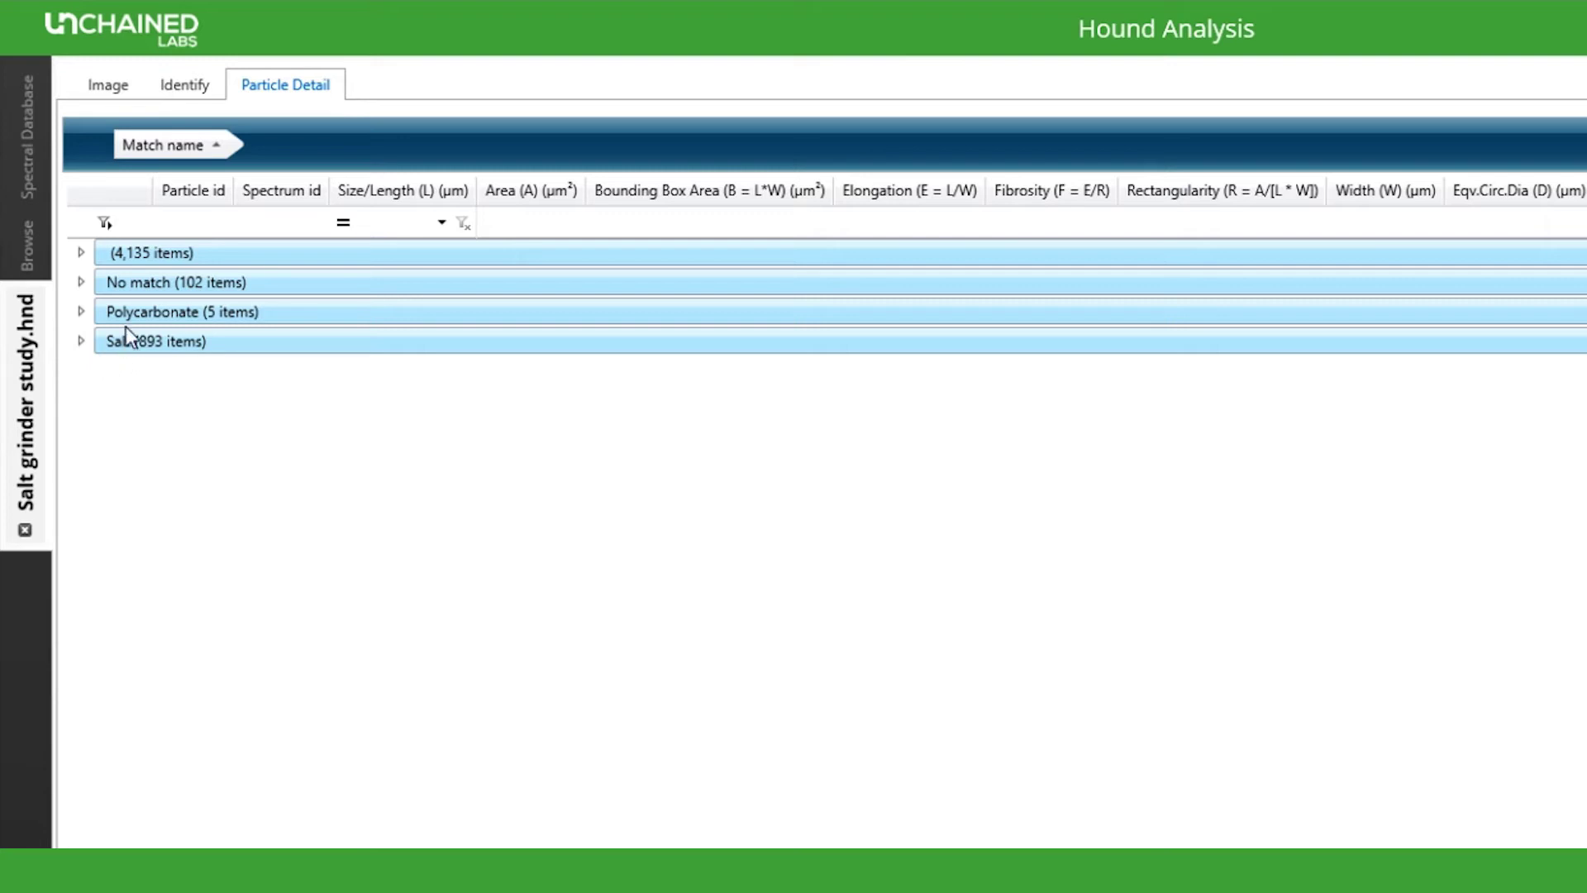
# Expand the Polycarbonate match group in the particle details
pyautogui.click(82, 311)
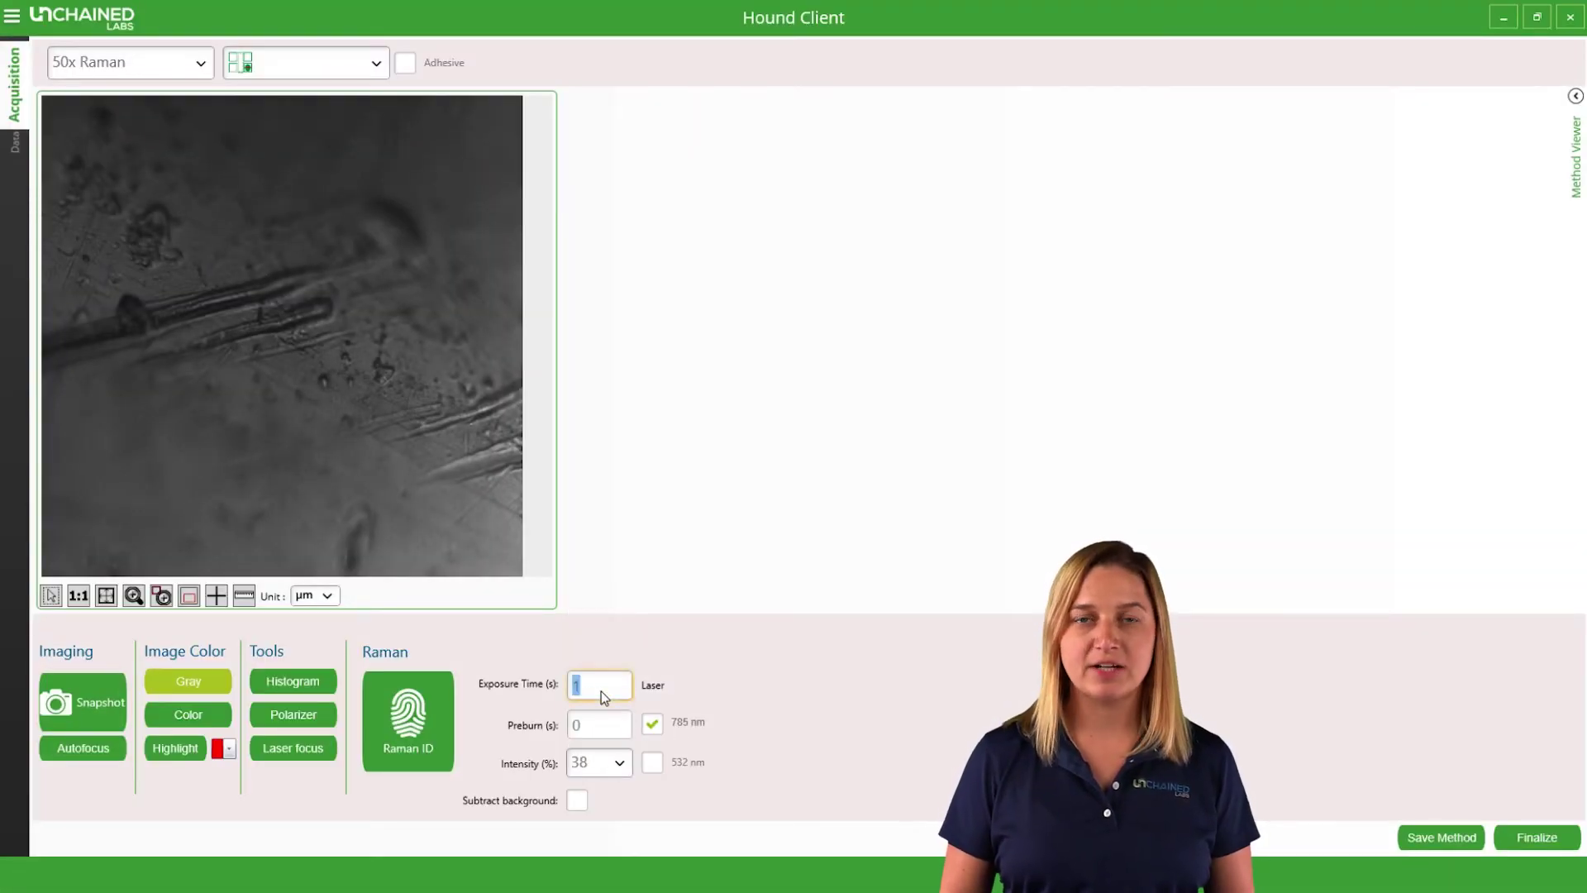
# Acquire a 785 nm Raman spectrum at a spot near the image center with 15 s exposure and 38% intensity
pyautogui.click(436, 690)
pyautogui.click(322, 360)
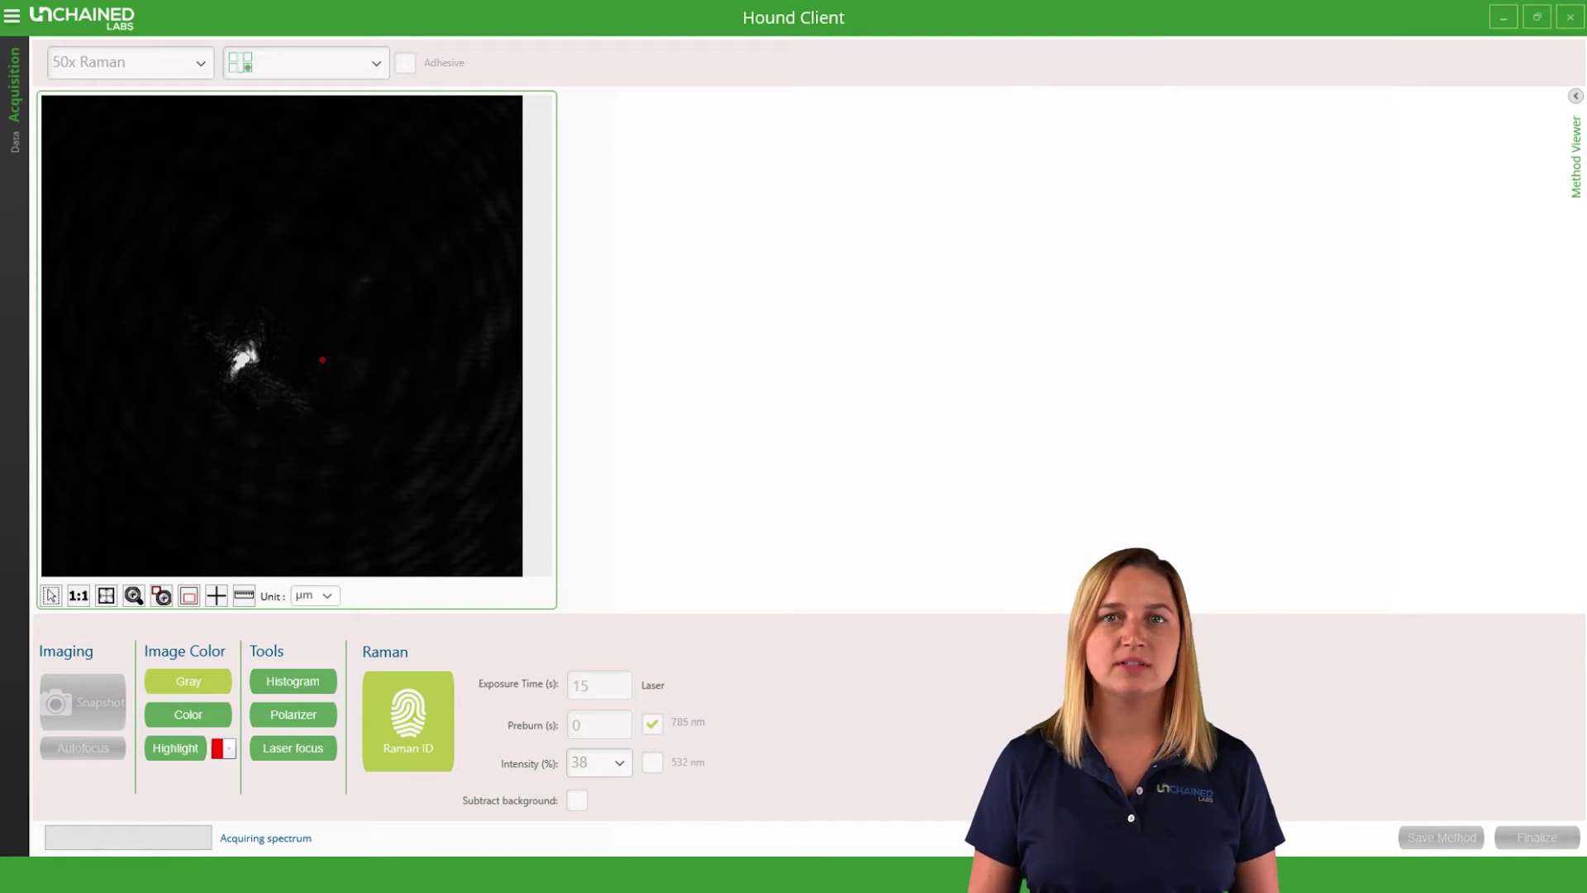
pyautogui.click(794, 480)
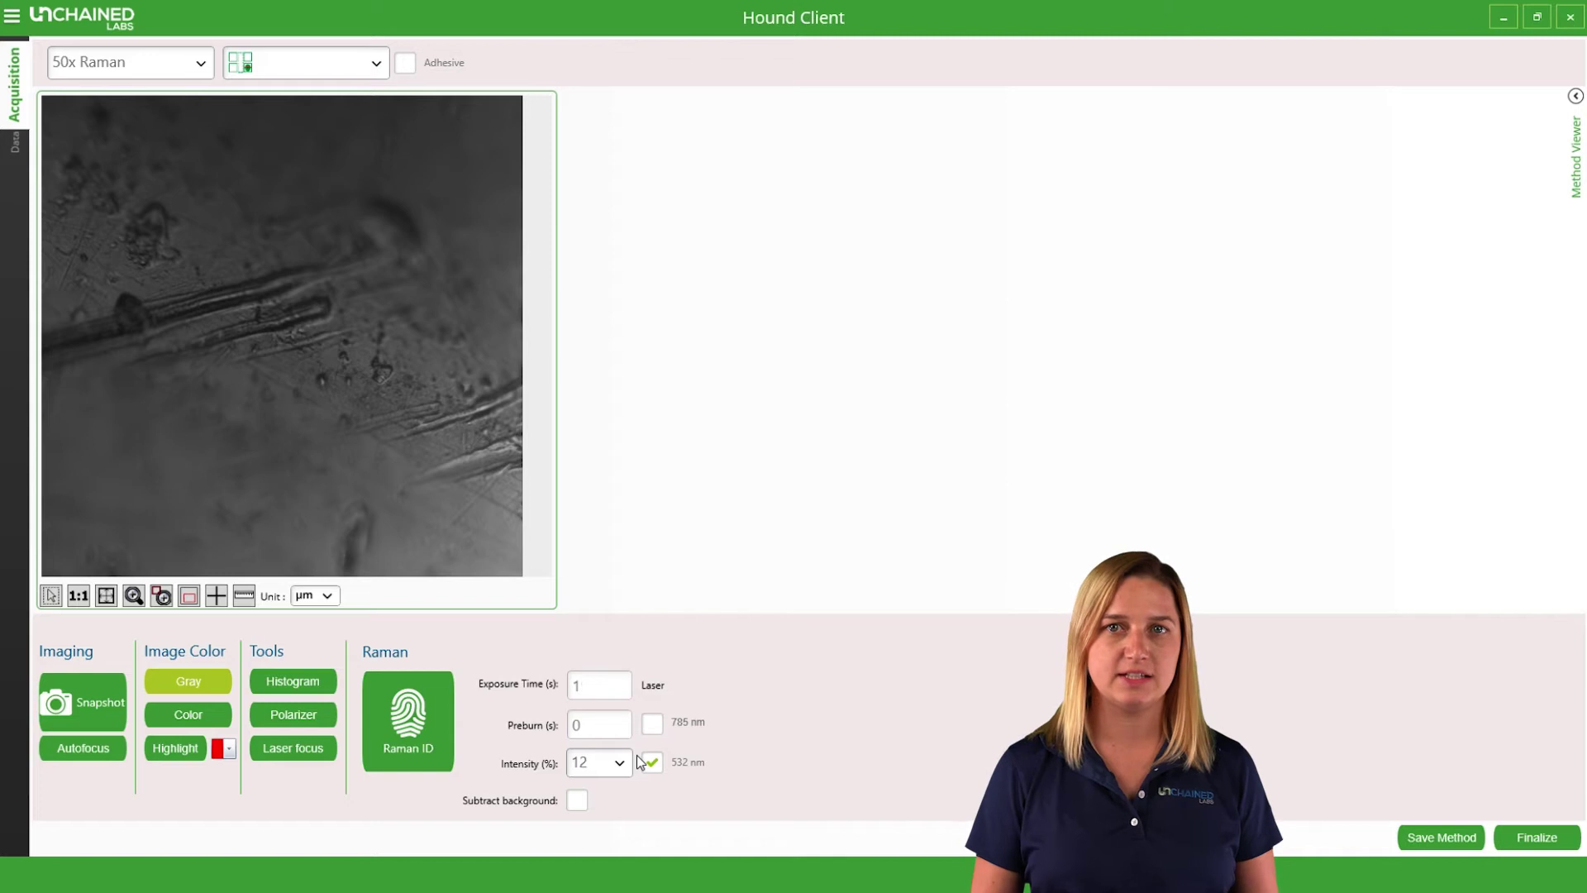
# Acquire a 532 nm Raman spectrum near the image center with 3 s exposure and 28% intensity, and finalize the acquisition
pyautogui.click(597, 657)
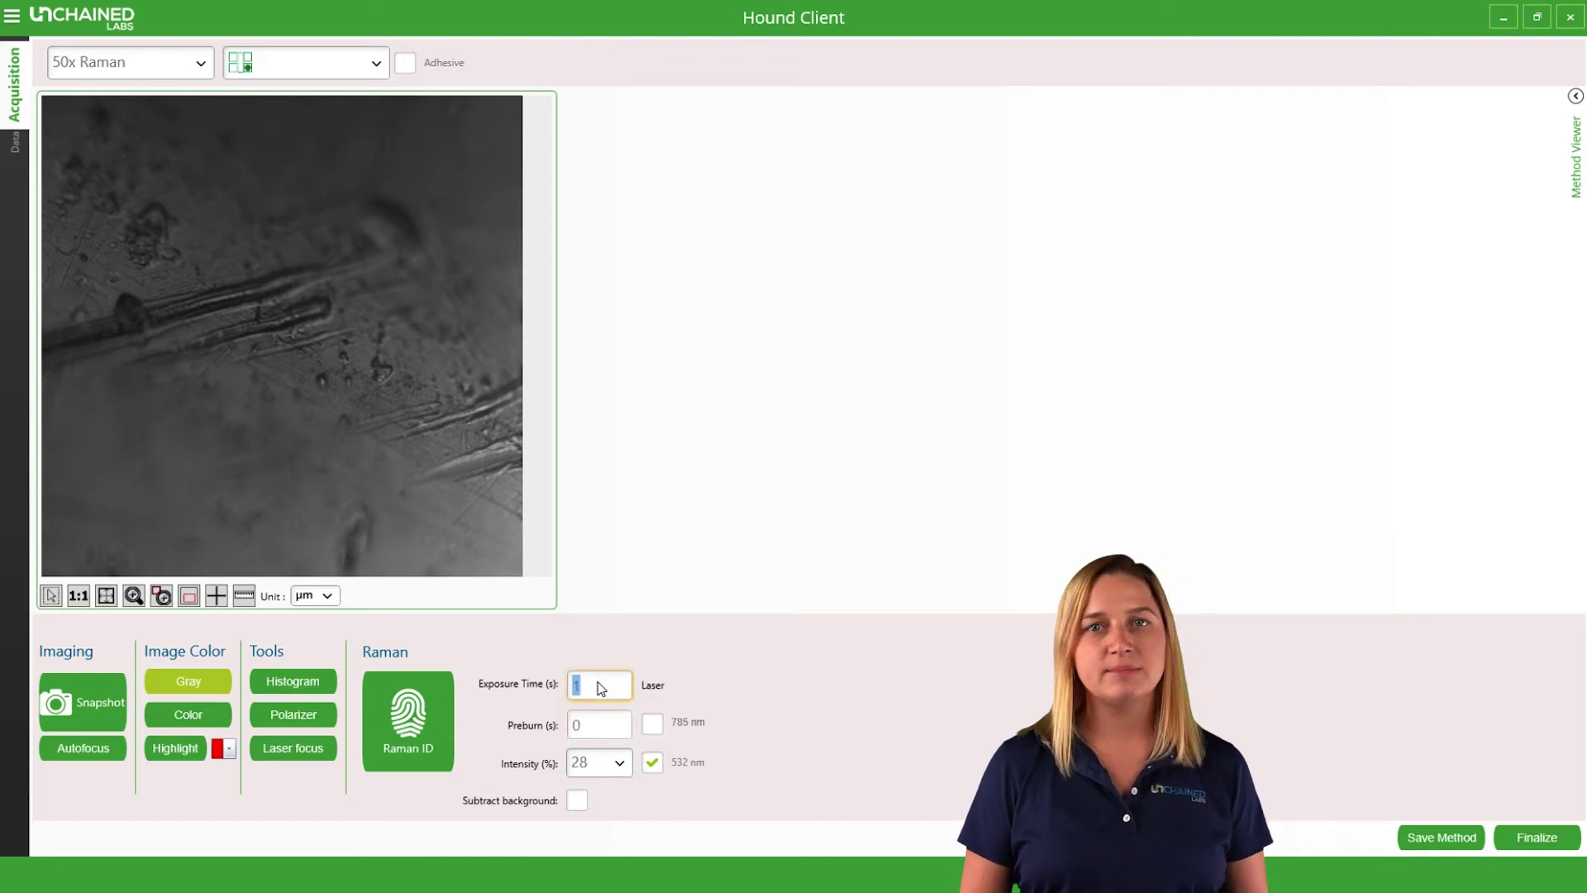
pyautogui.click(407, 719)
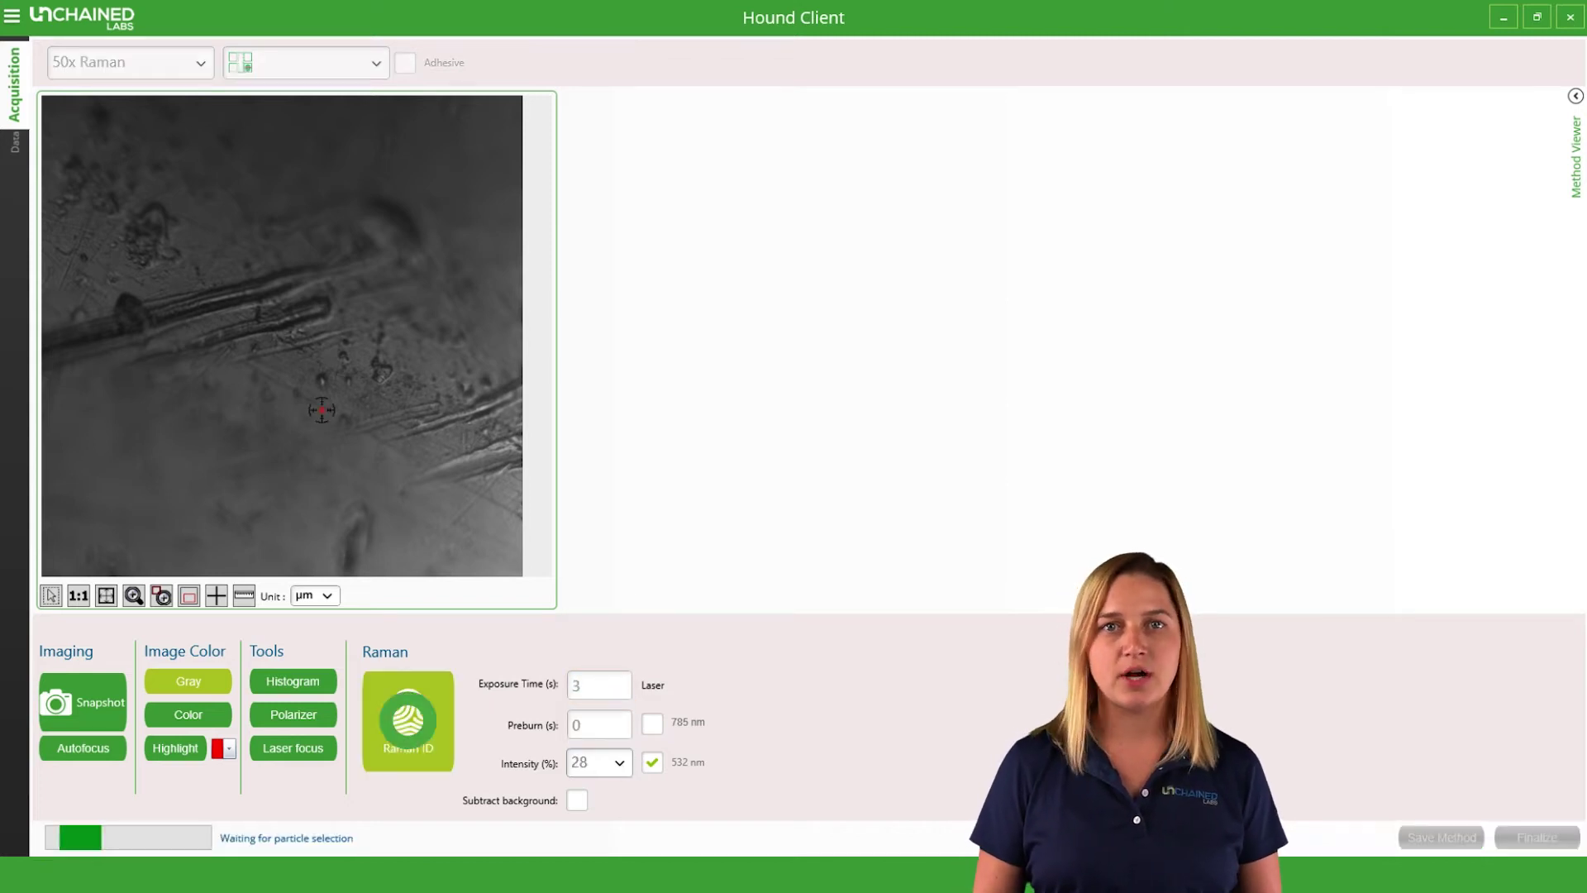
pyautogui.click(295, 363)
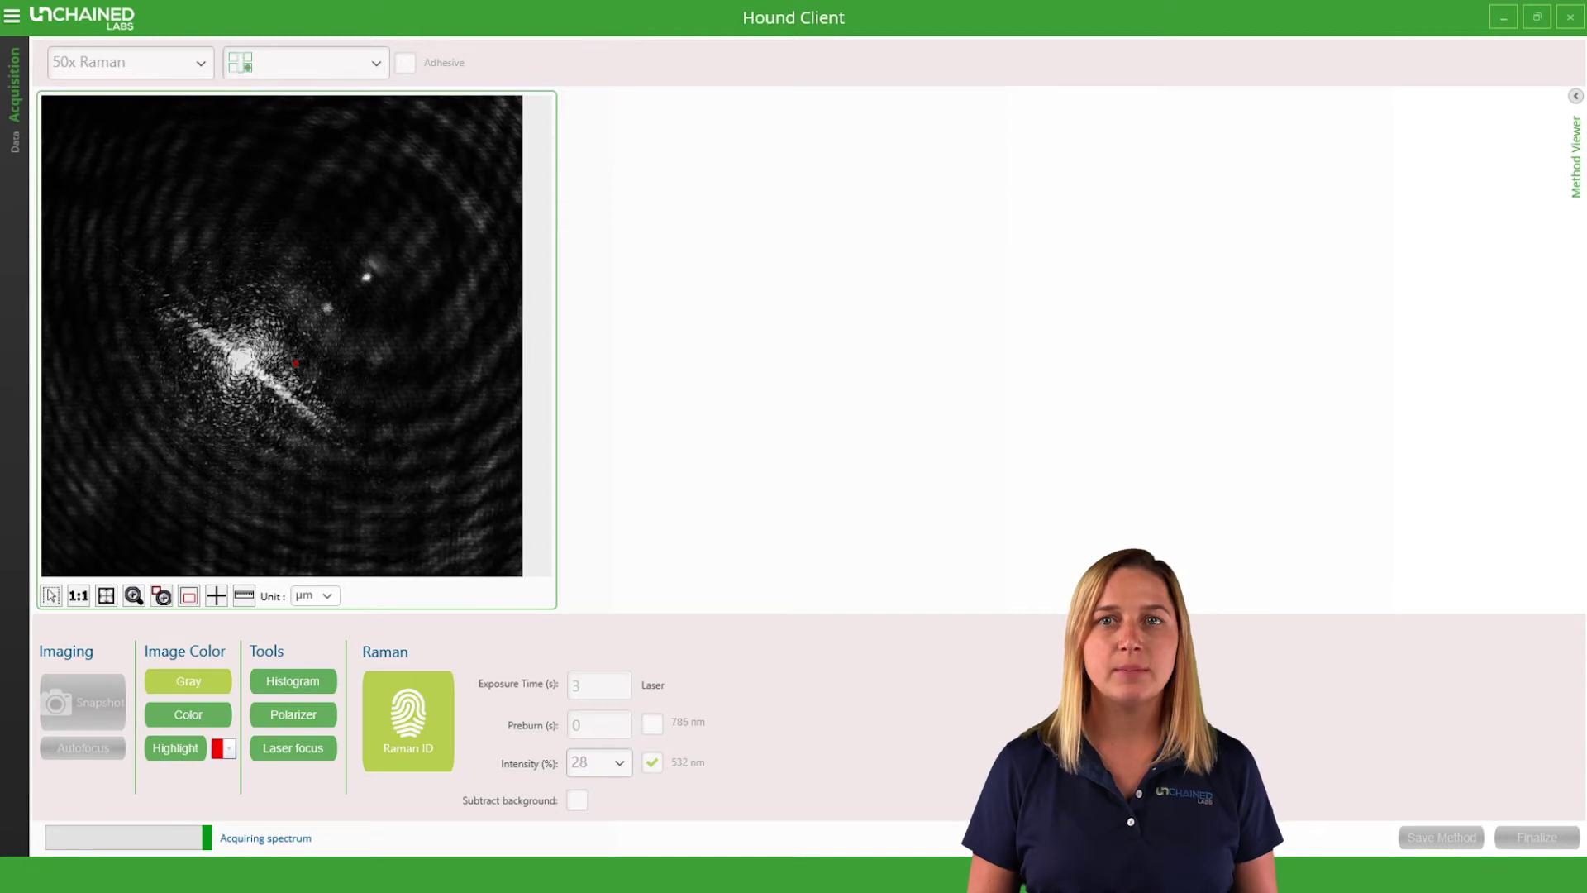
pyautogui.click(774, 483)
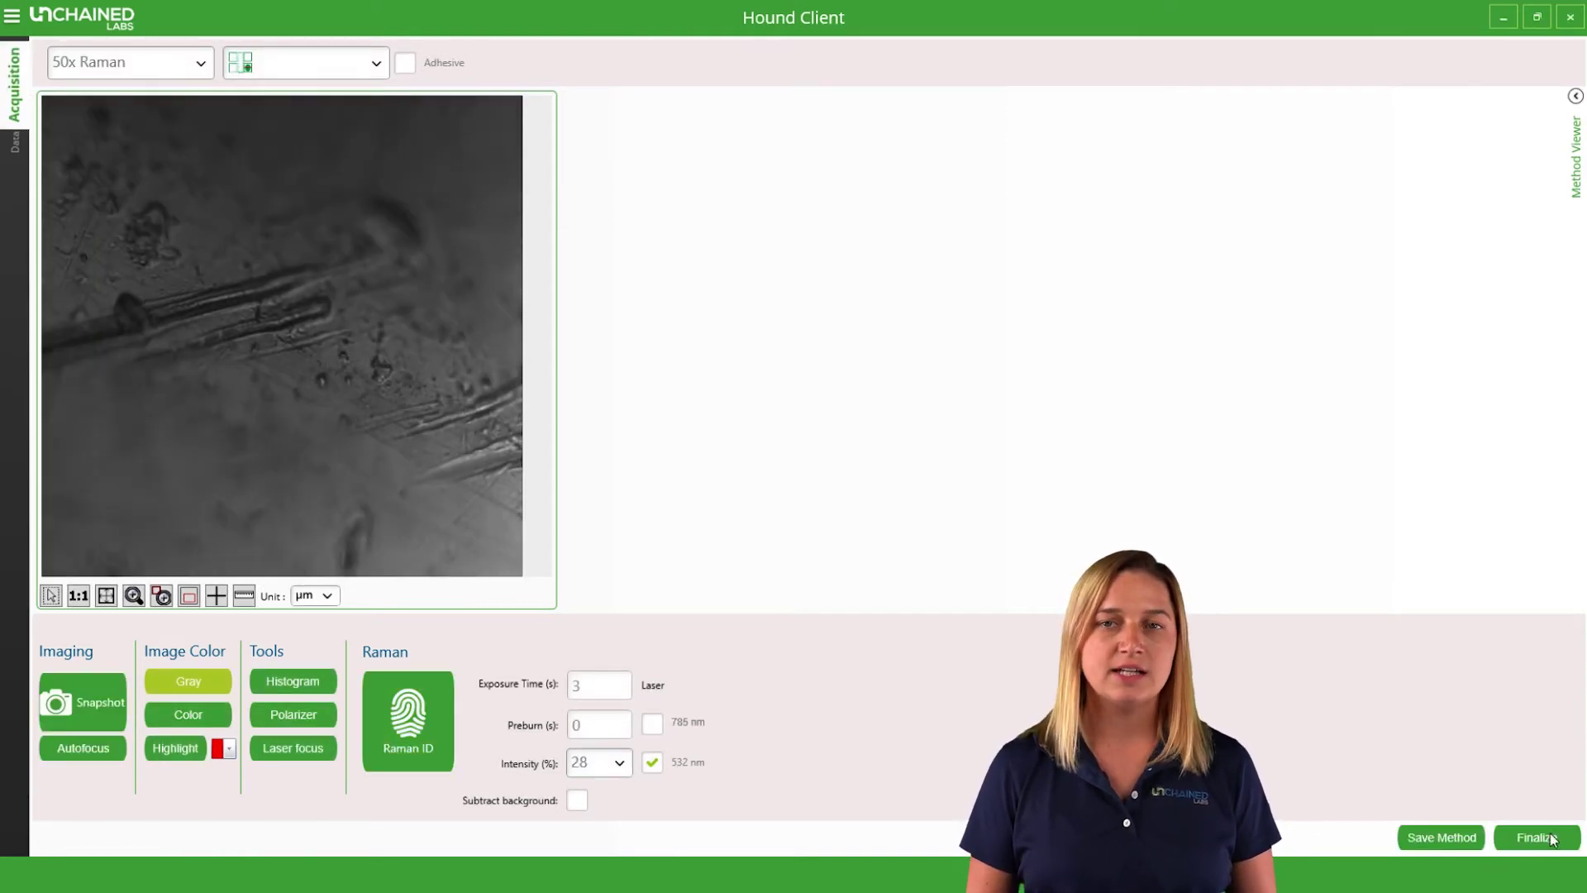
pyautogui.click(1552, 839)
pyautogui.click(752, 484)
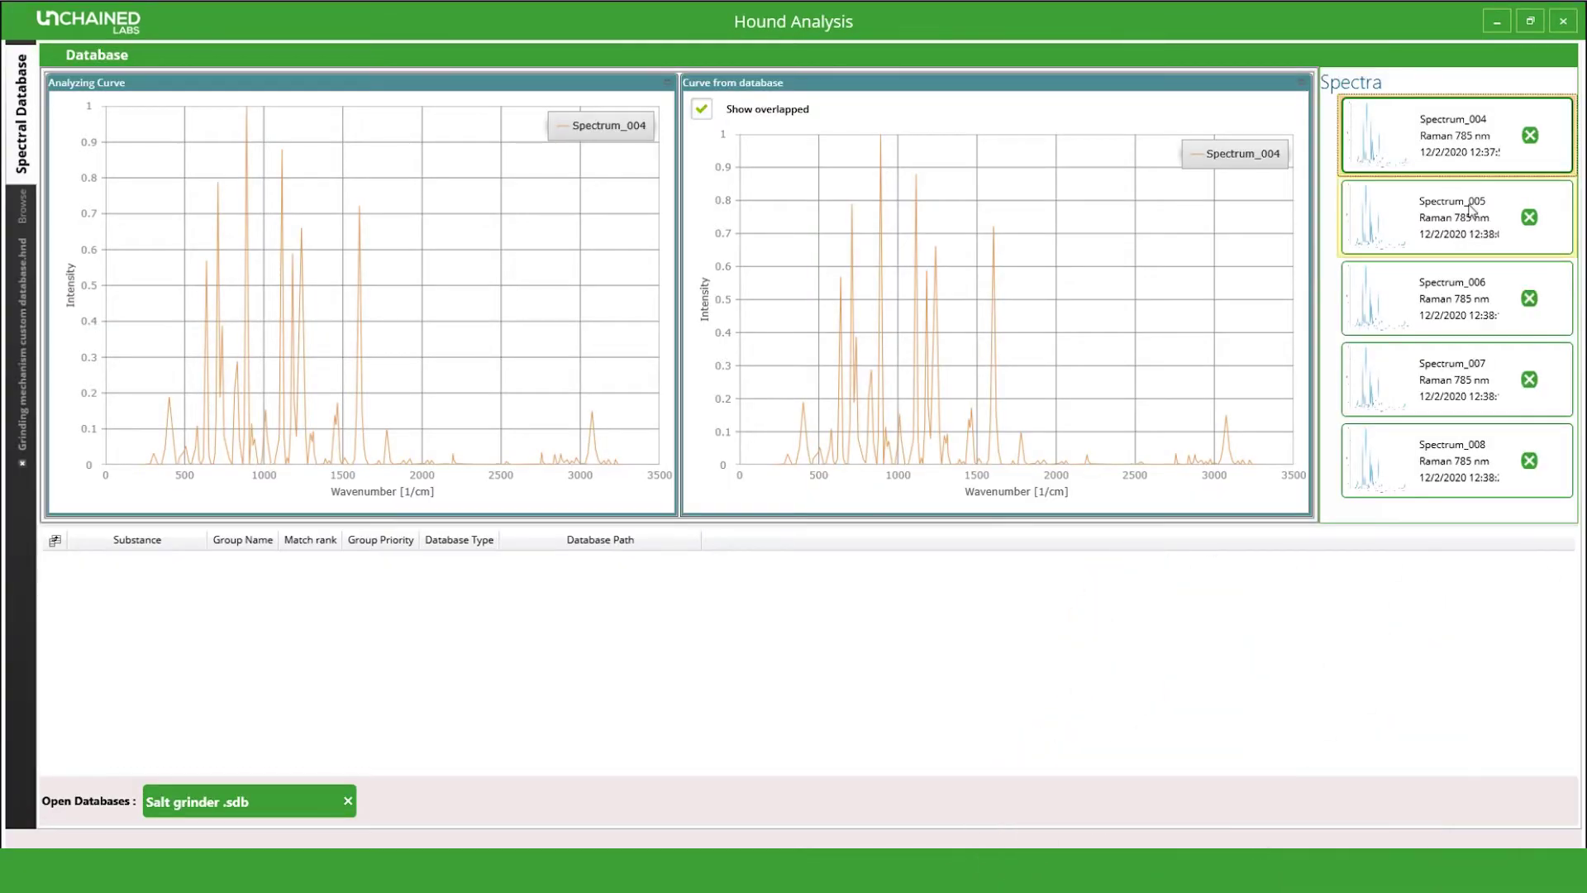
# Generate the mean spectrum of Spectrum_004 through Spectrum_008
pyautogui.moveTo(1470, 210); pyautogui.dragTo(1471, 451)
pyautogui.rightClick(1470, 453)
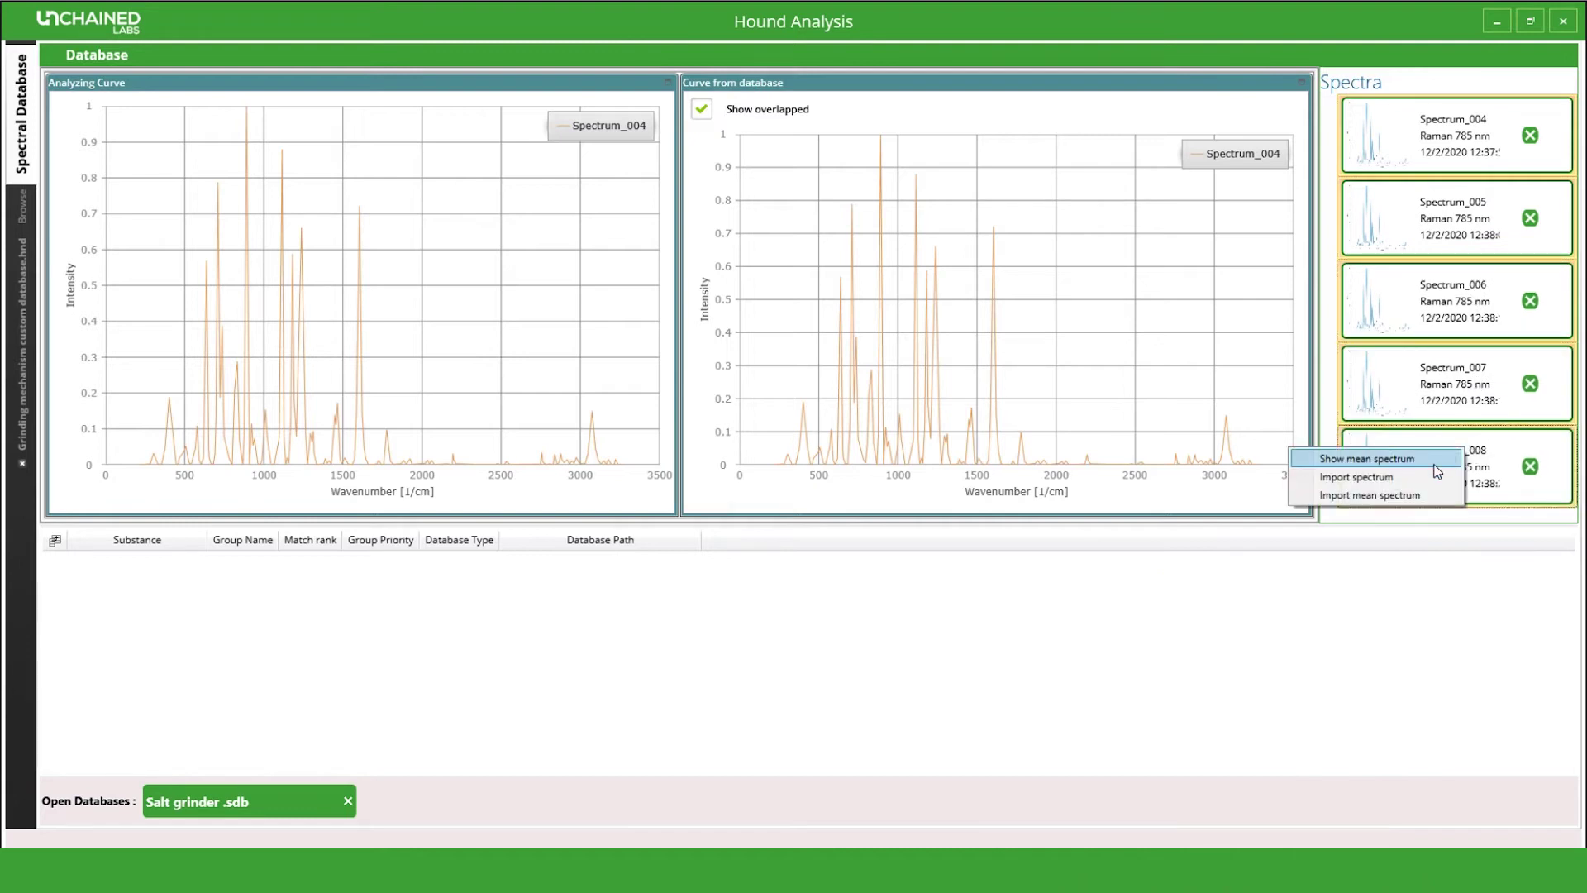
pyautogui.click(1434, 463)
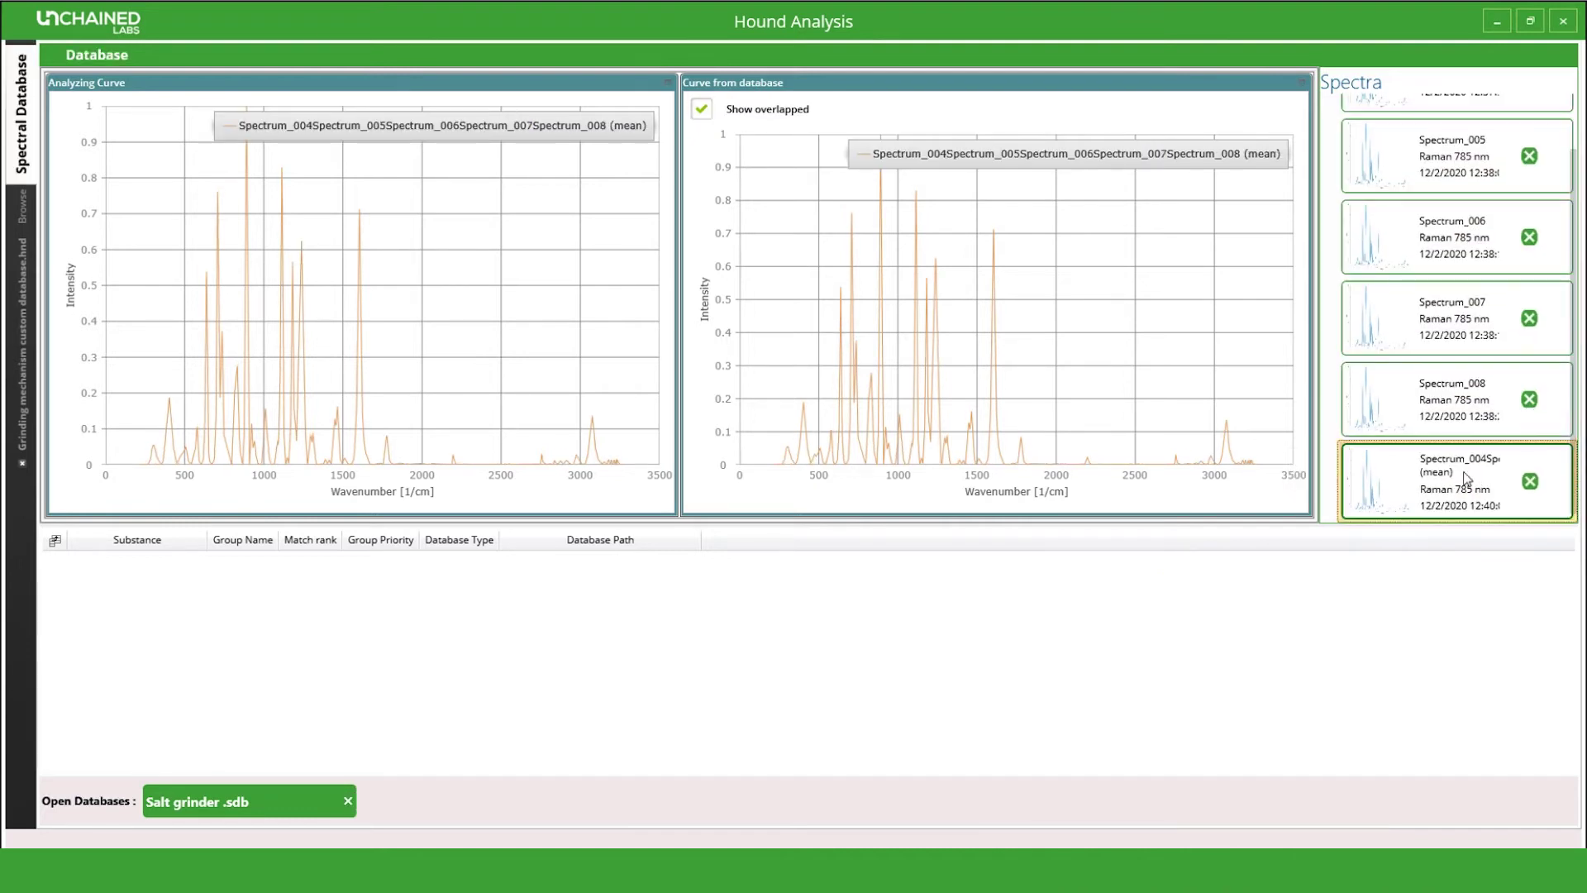
# Add the mean spectrum to the Salt grinder database with the substance name "Grinding mechanism"
pyautogui.rightClick(620, 302)
pyautogui.click(678, 313)
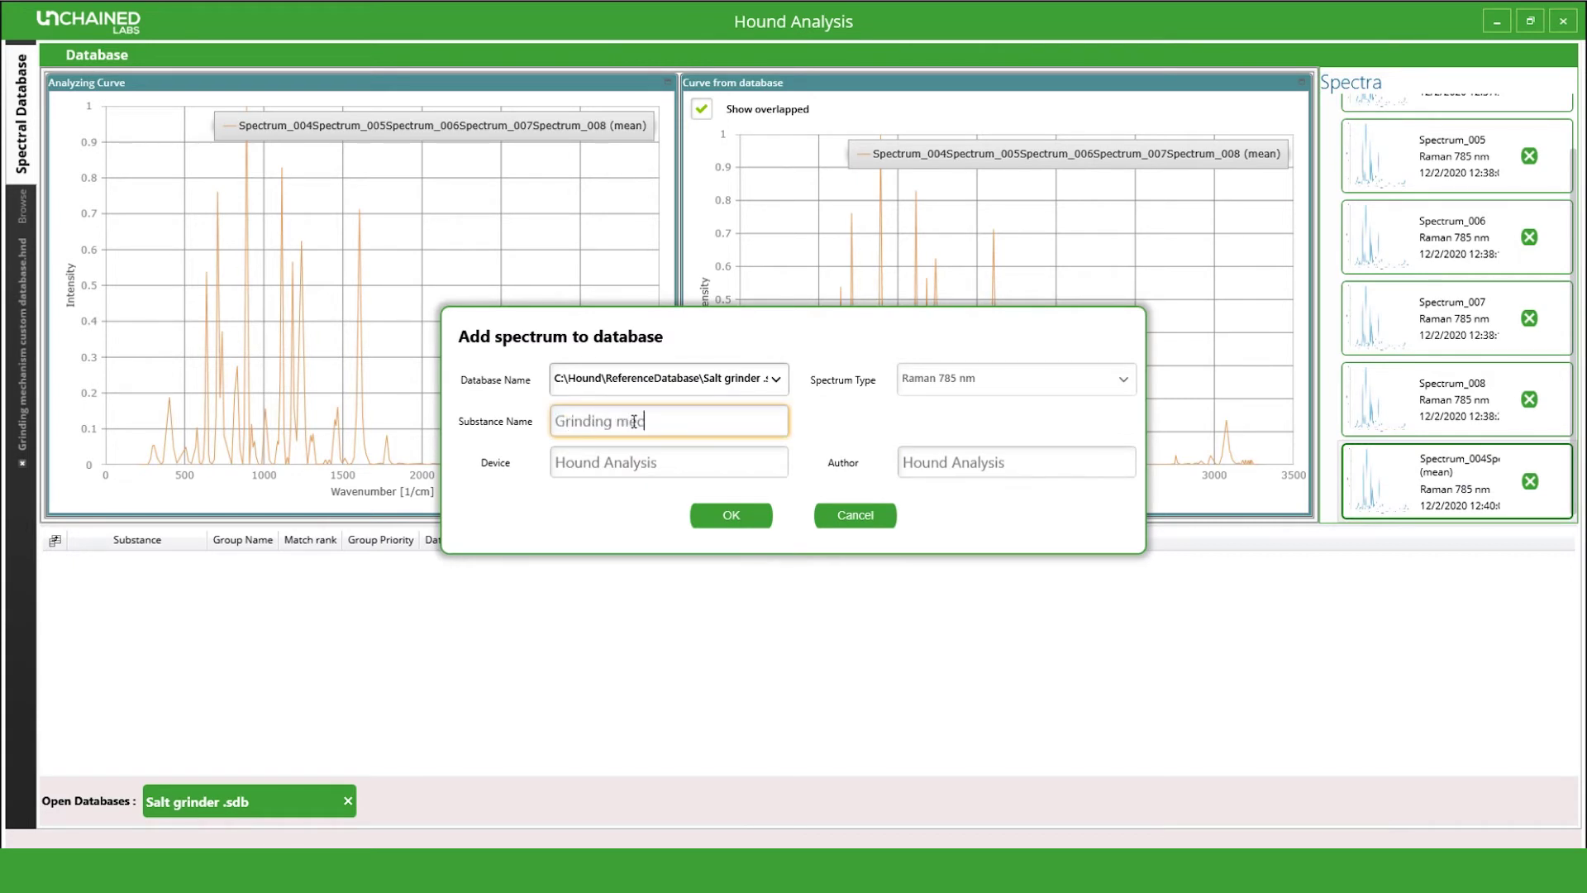
pyautogui.click(730, 515)
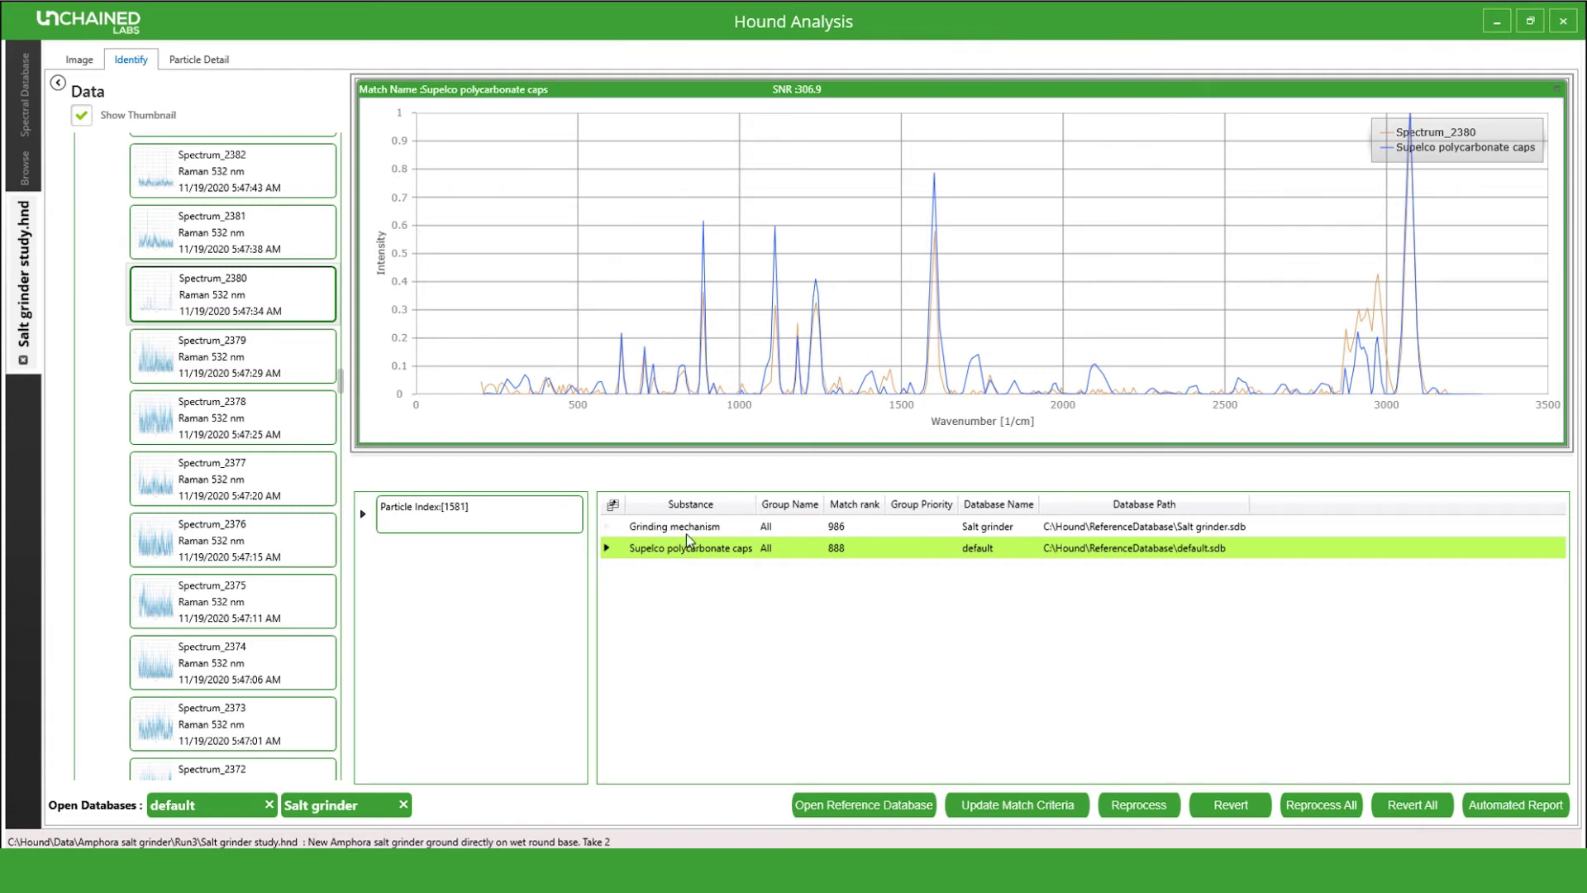
# Overlay the Grinding mechanism and Supelco polycarbonate caps reference spectra on Spectrum_2380 to compare the matches
pyautogui.click(688, 529)
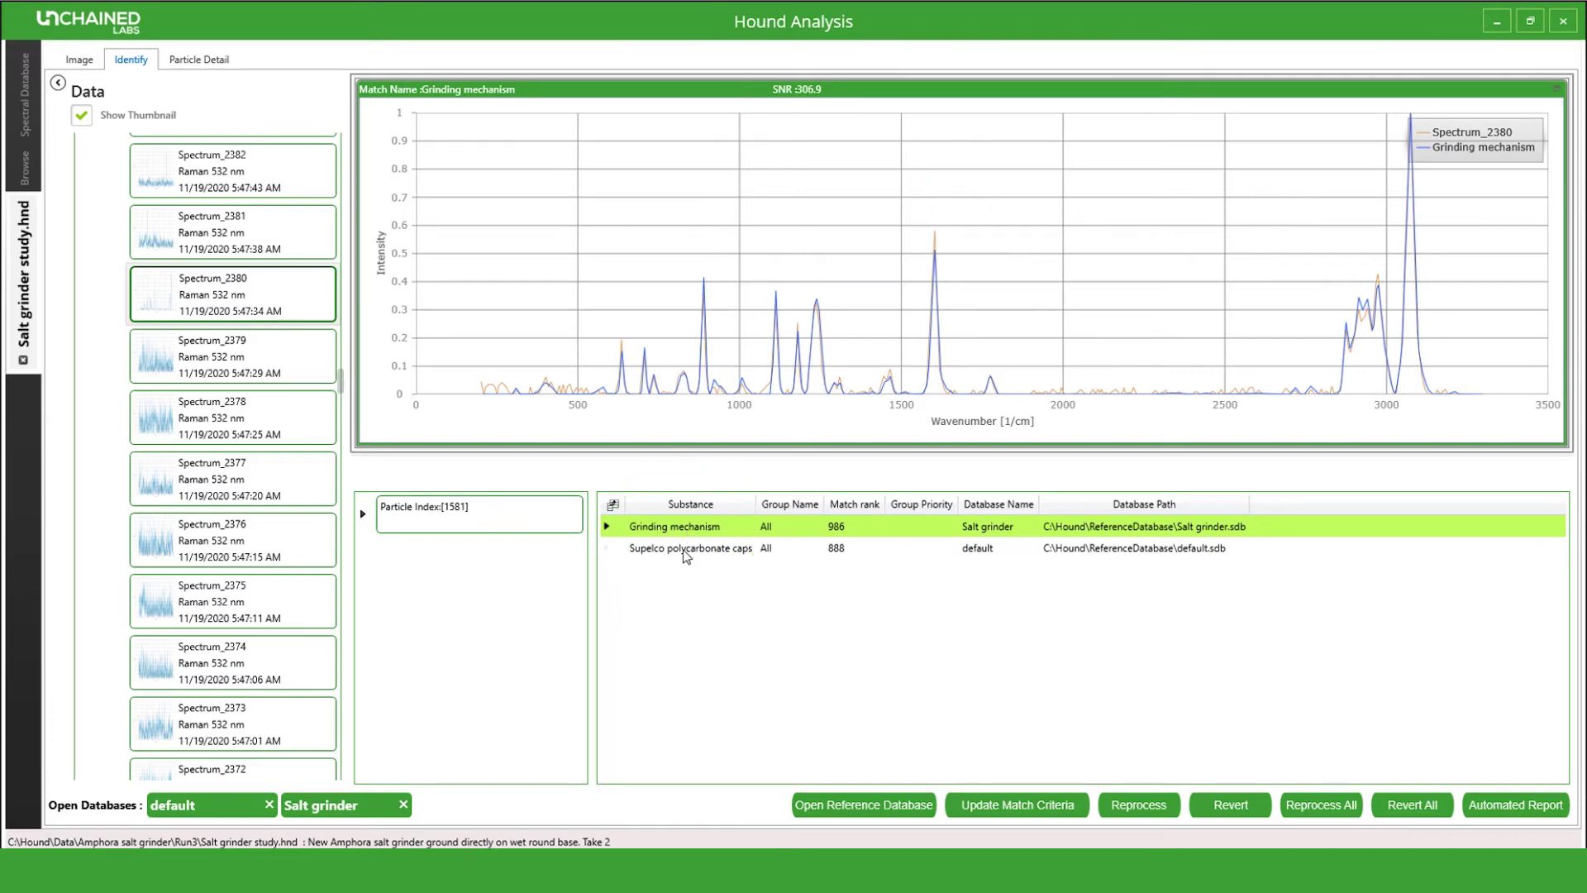
pyautogui.keyDown('ctrl'); pyautogui.click(686, 549); pyautogui.keyUp('ctrl')
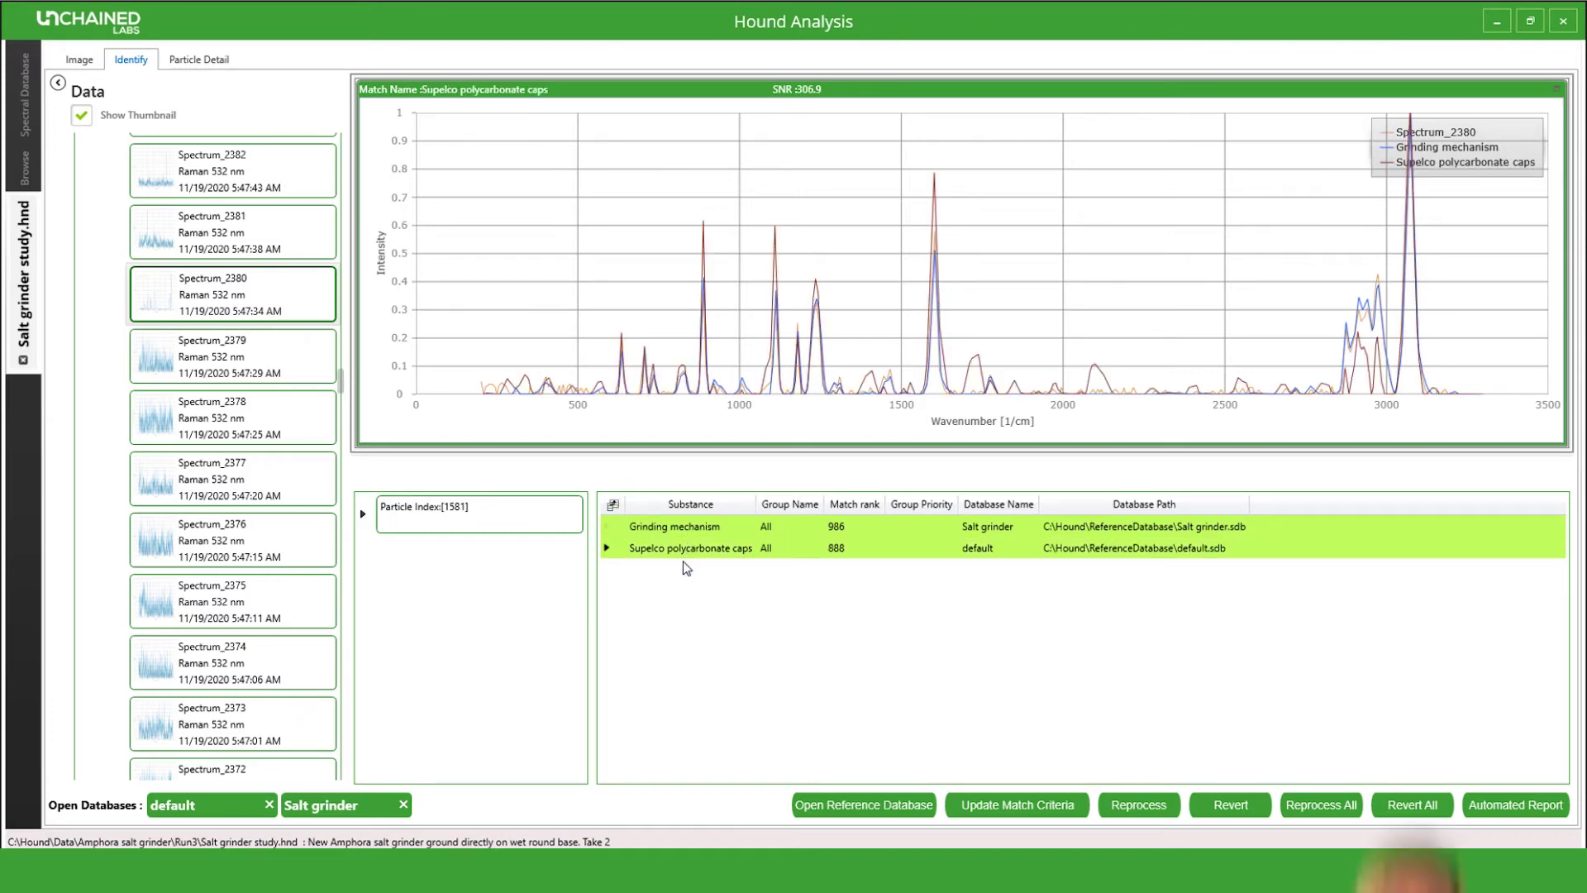
# Examine the Supelco polycarbonate caps match against Spectrum_2380 up close, below about 500 and above about 1500 1/cm
pyautogui.click(680, 548)
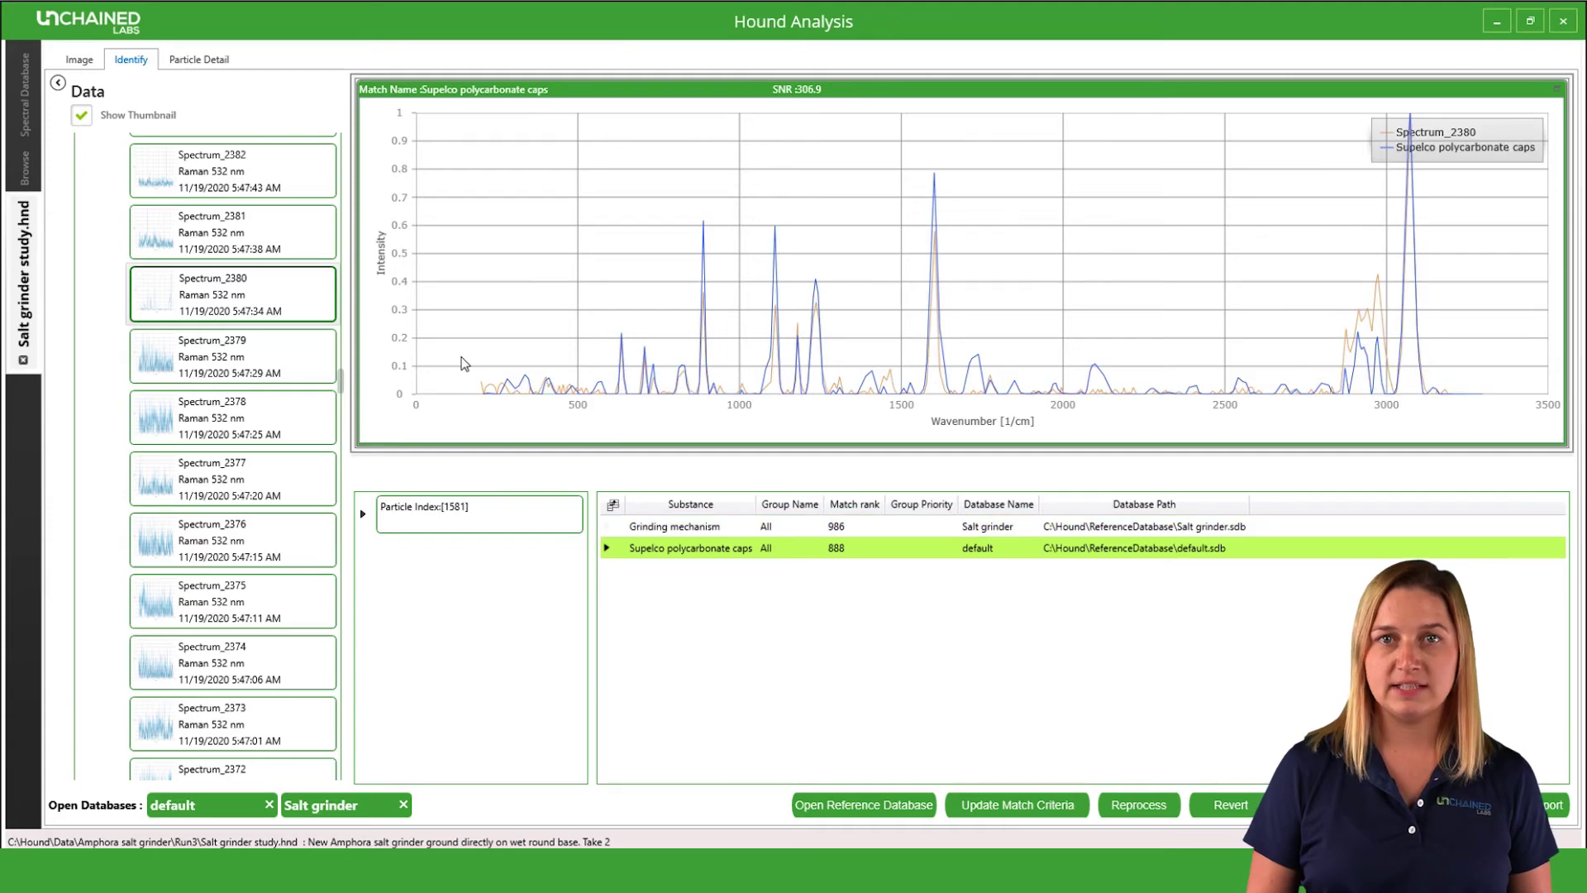
pyautogui.moveTo(466, 364); pyautogui.dragTo(610, 413)
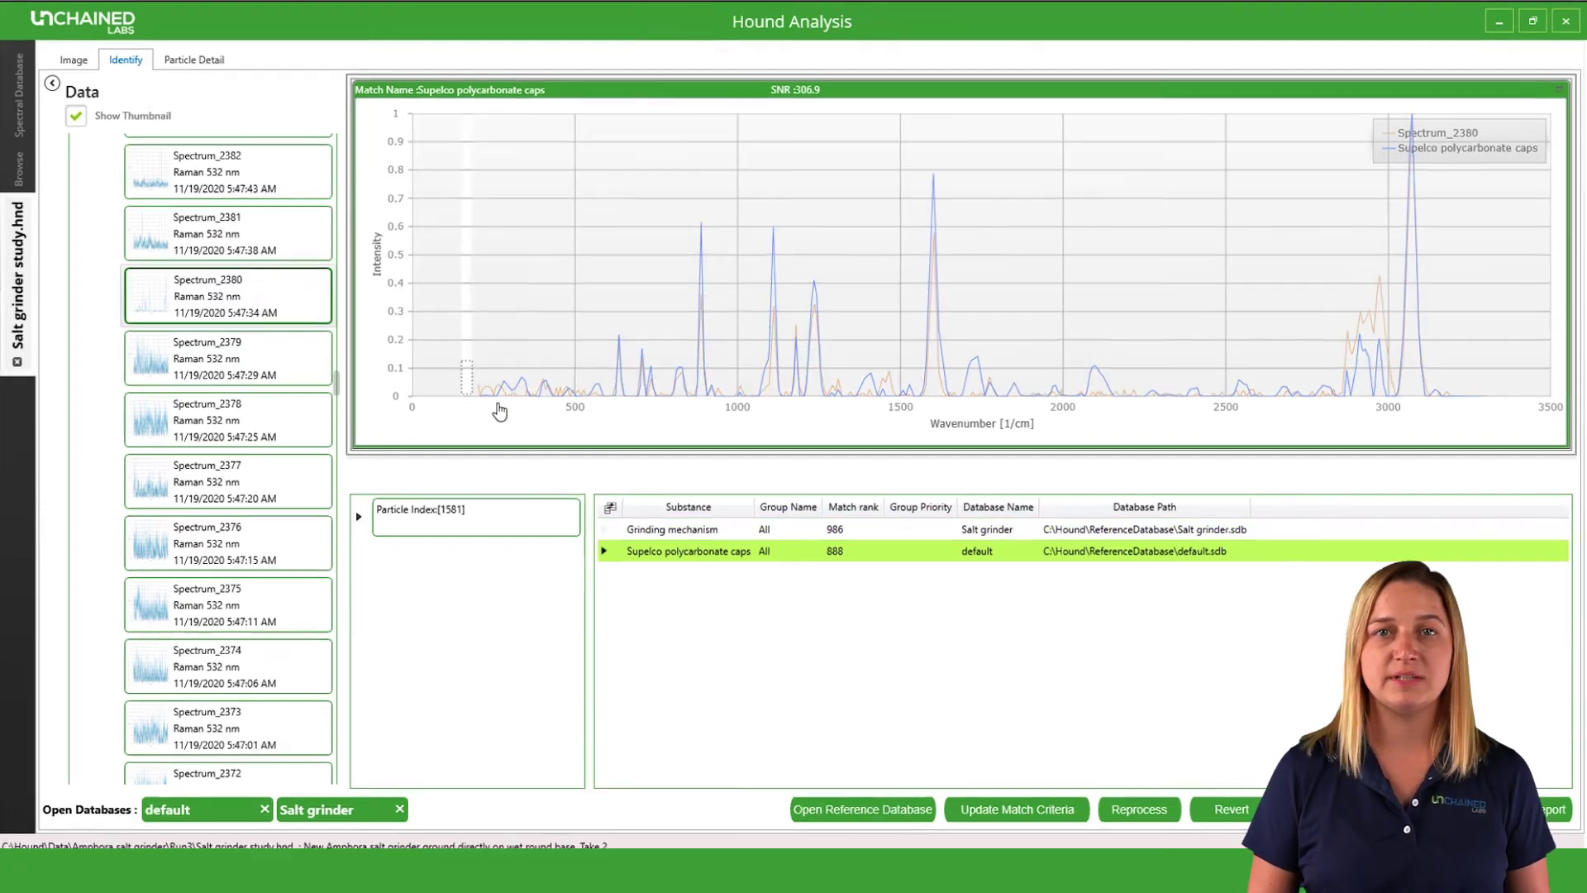
pyautogui.moveTo(512, 496); pyautogui.dragTo(508, 493)
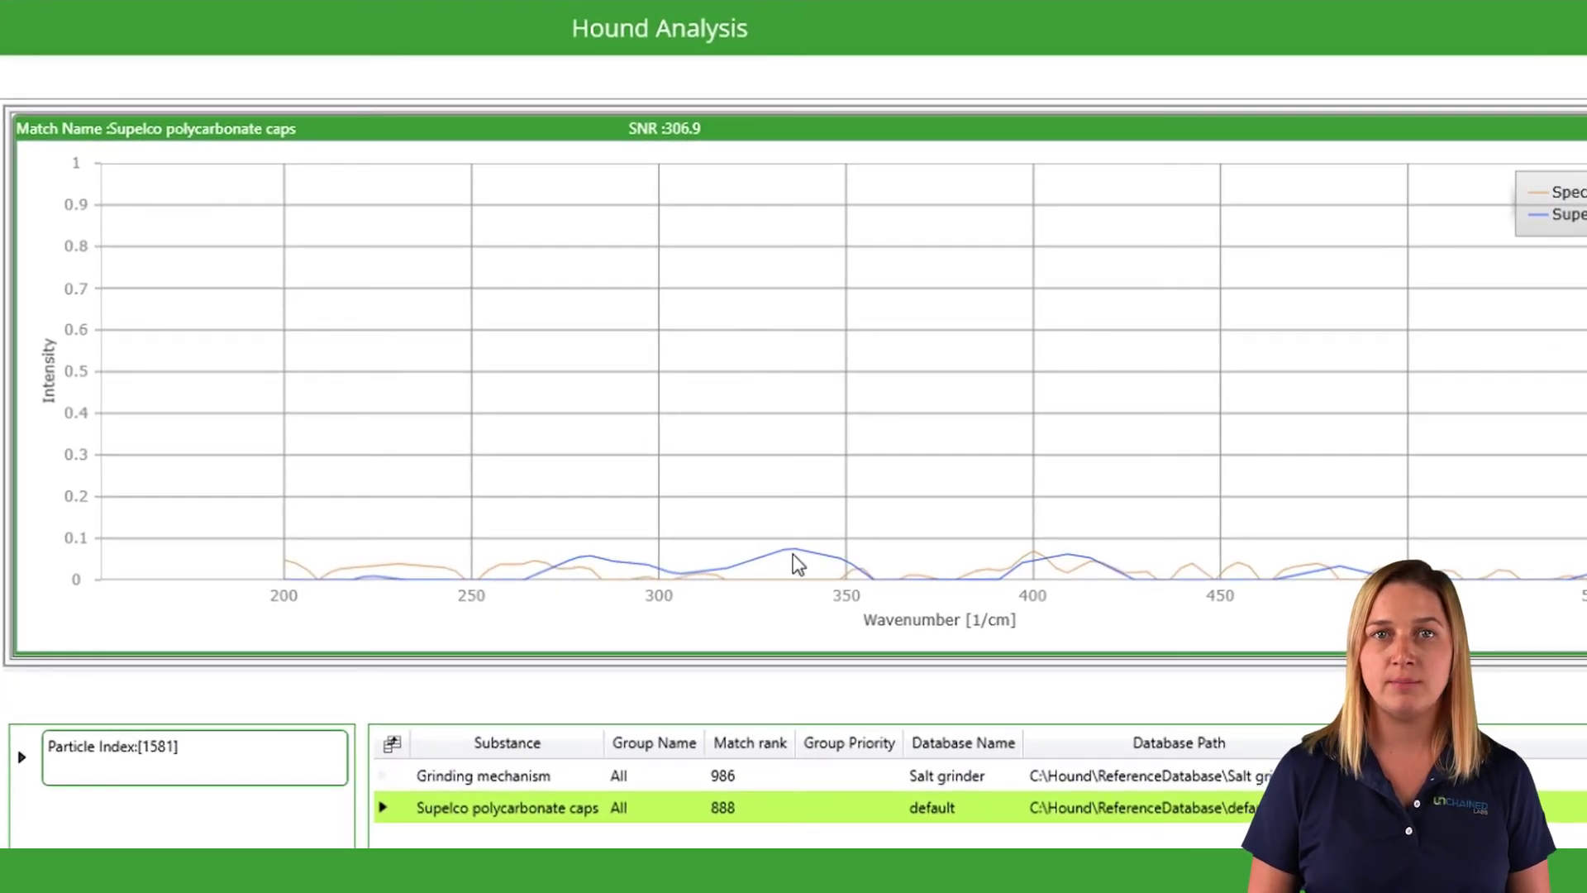
pyautogui.doubleClick(772, 507)
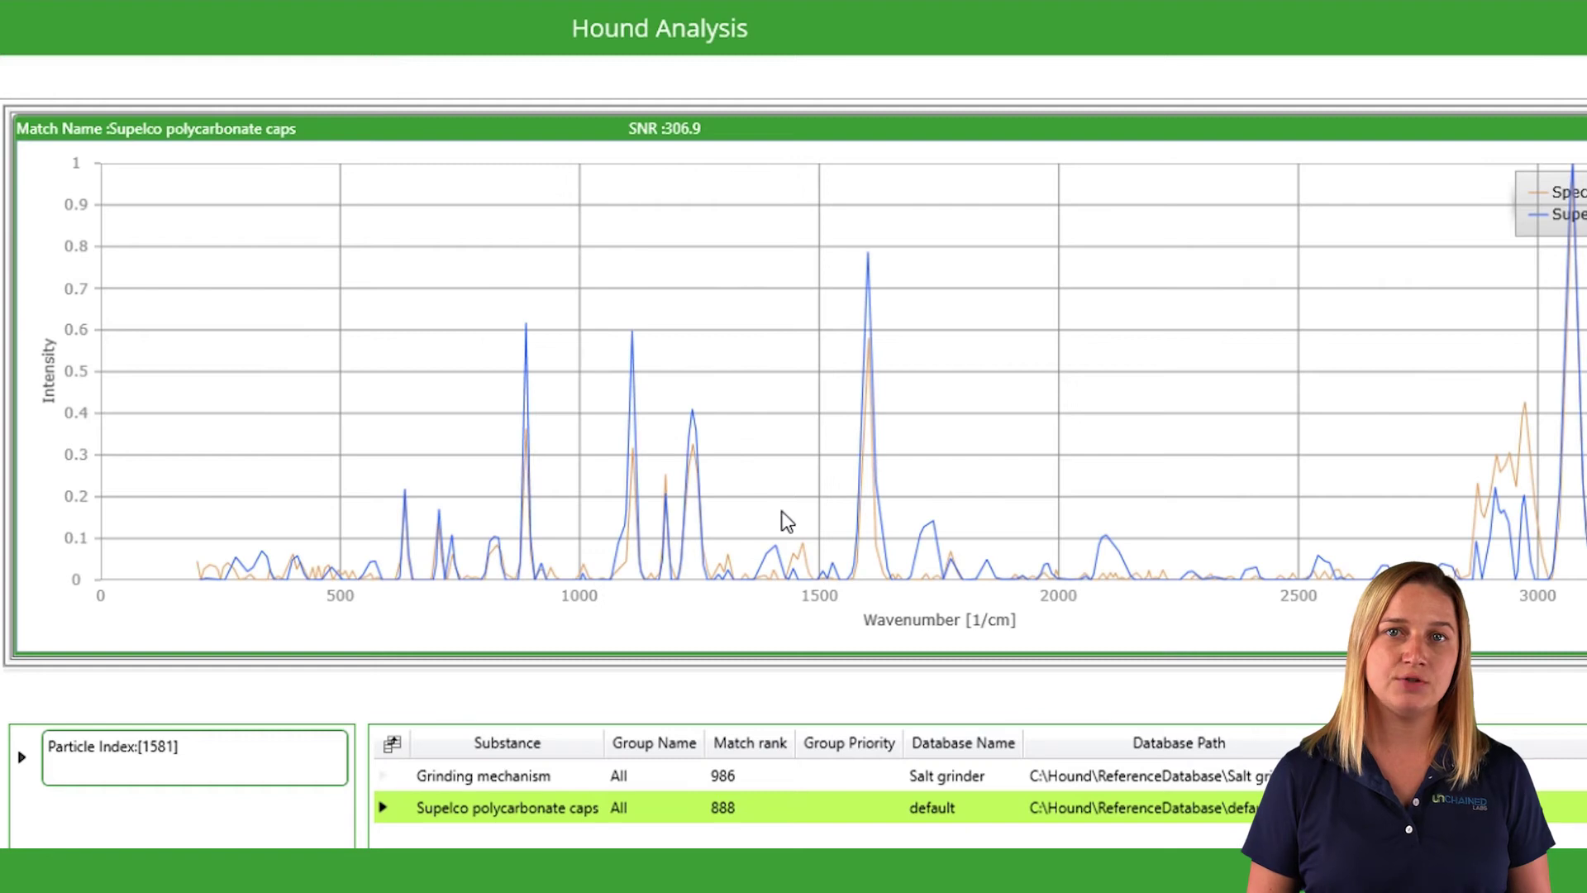
pyautogui.moveTo(832, 534)
pyautogui.mouseDown()
pyautogui.moveTo(909, 578)
pyautogui.moveTo(1330, 580)
pyautogui.moveTo(1438, 615)
pyautogui.mouseUp()
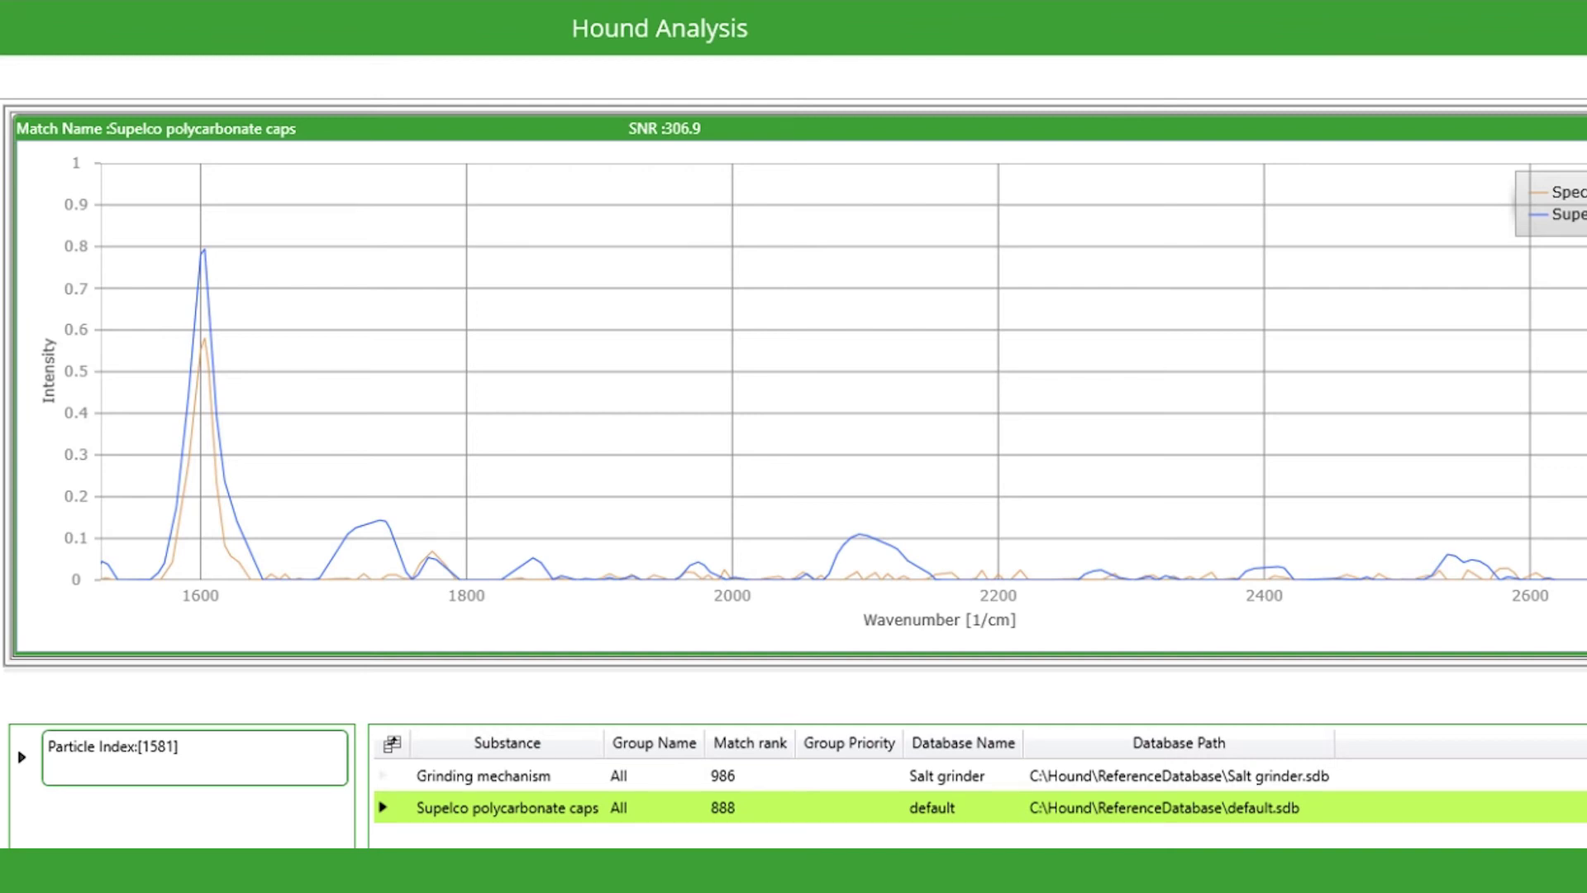
# Examine the Grinding mechanism match against Spectrum_2380 in the same magnified range and across the full spectrum
pyautogui.click(501, 779)
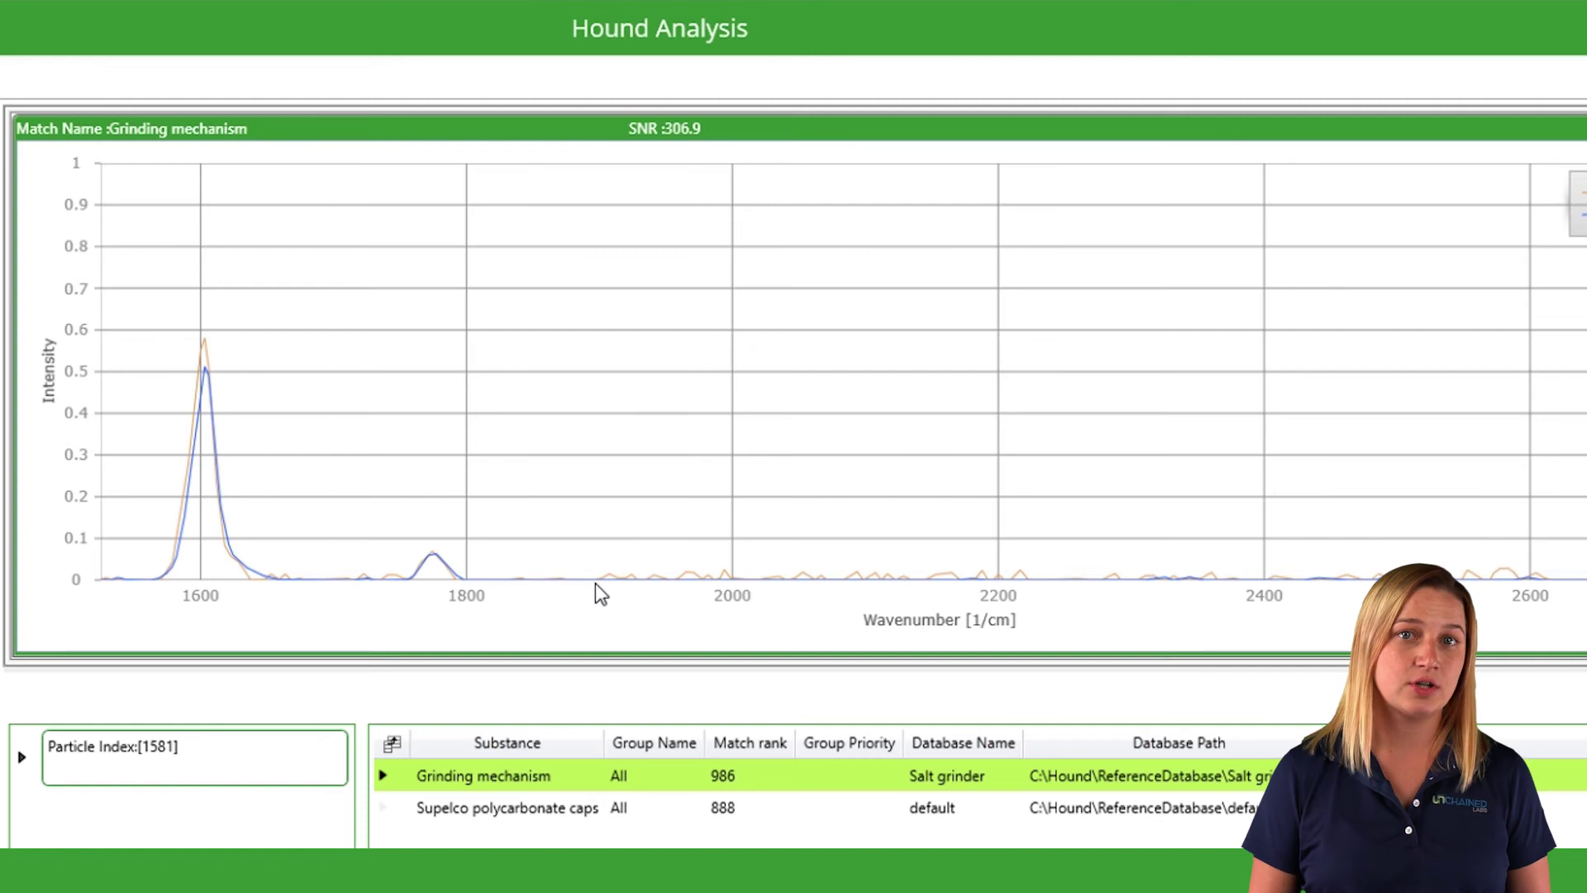
pyautogui.doubleClick(609, 556)
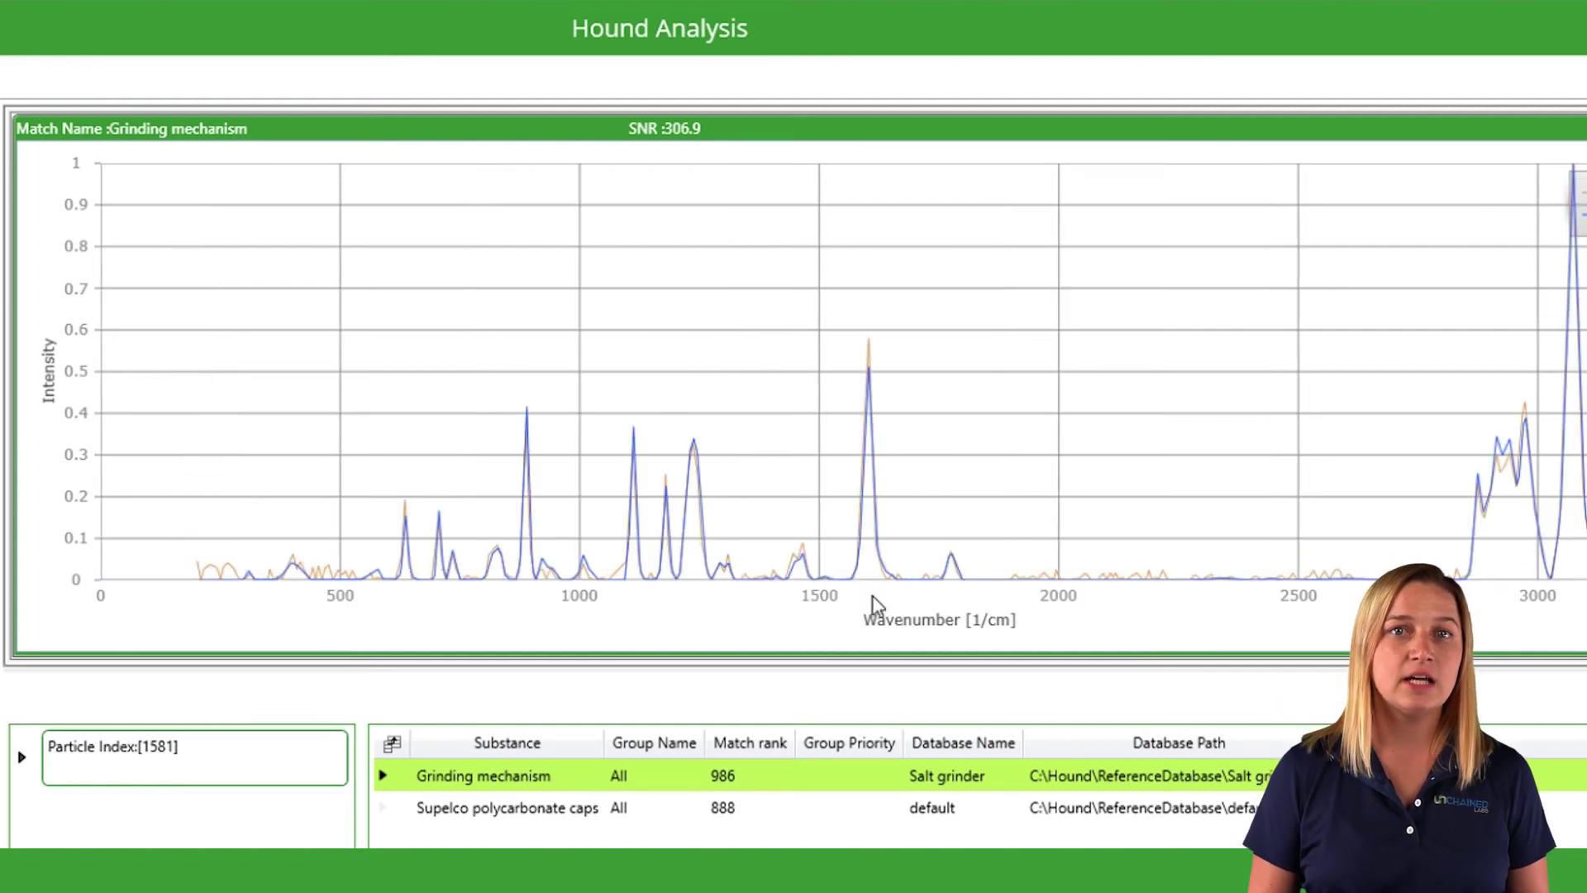